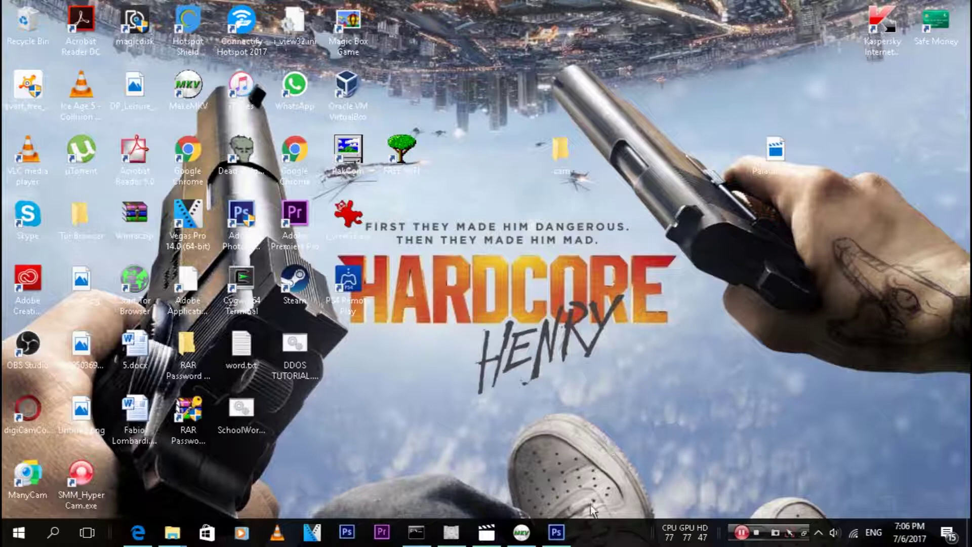
Close the Untitled-2 document without saving and quit Photoshop.
click(566, 536)
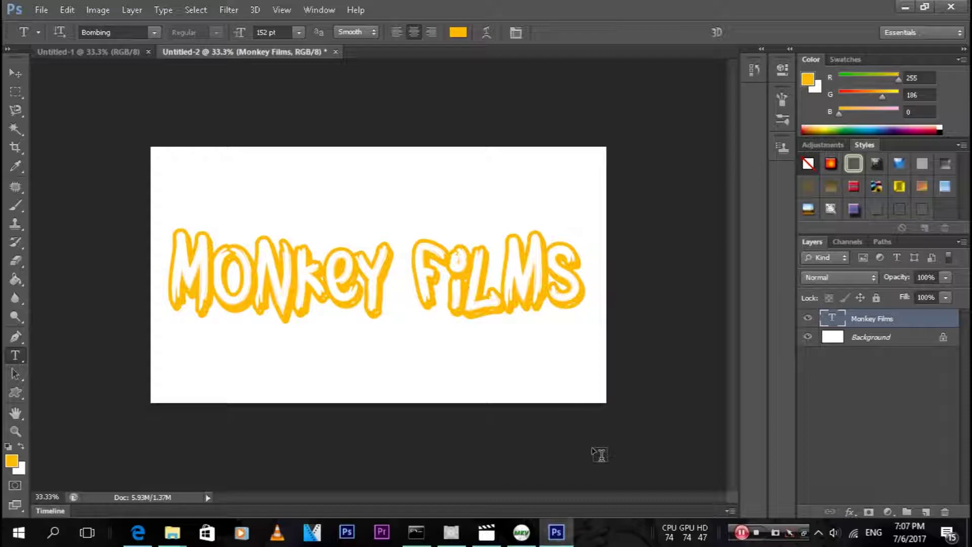
mouse_move(574, 543)
click(951, 6)
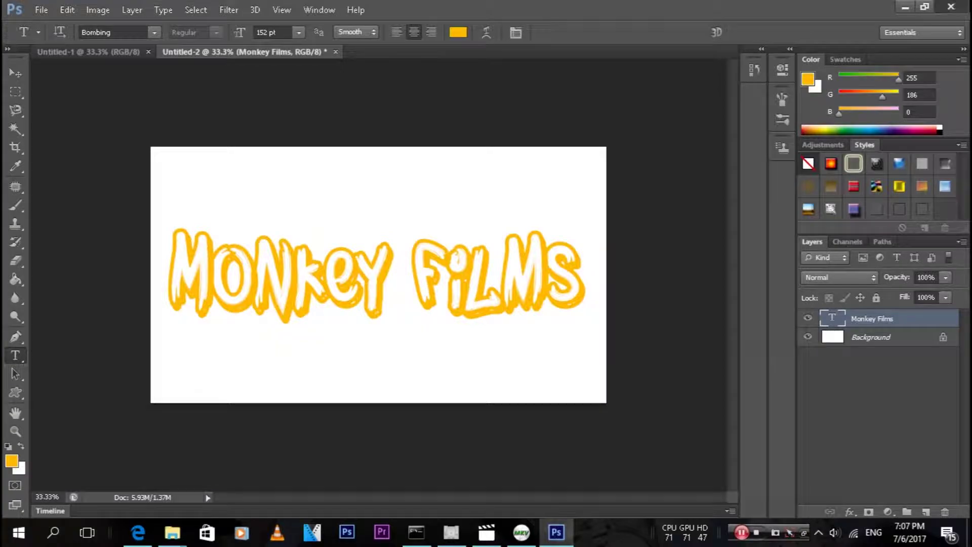
click(481, 214)
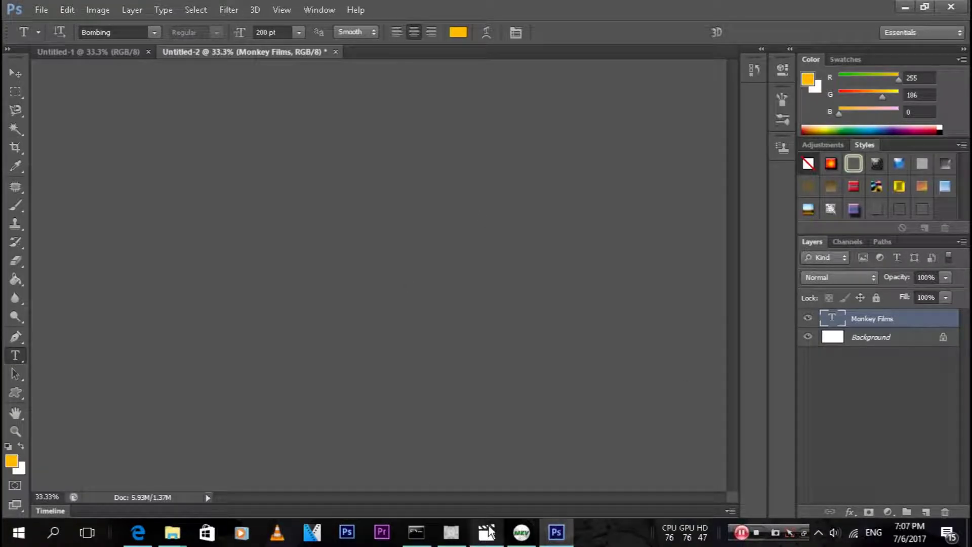
mouse_move(138, 532)
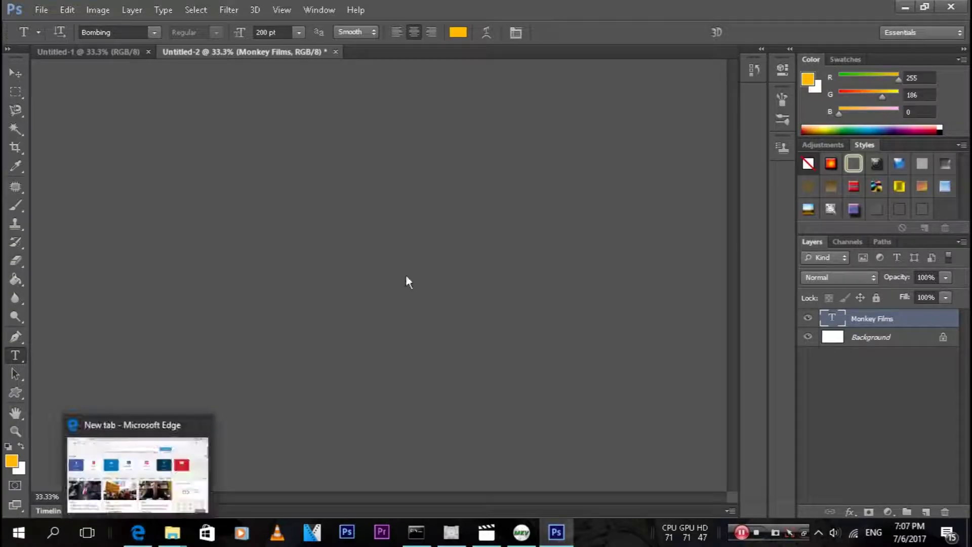
click(951, 7)
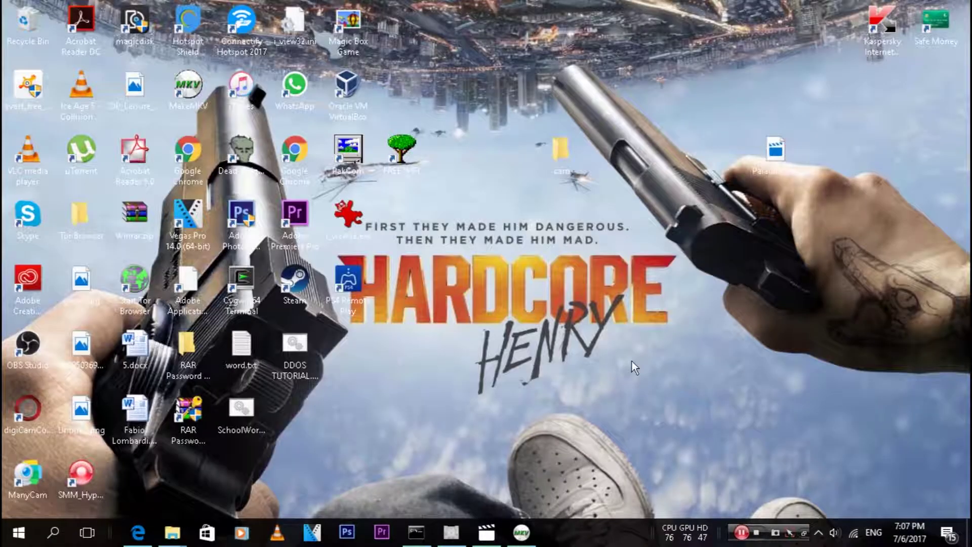
Load dafont.com in Microsoft Edge.
click(138, 536)
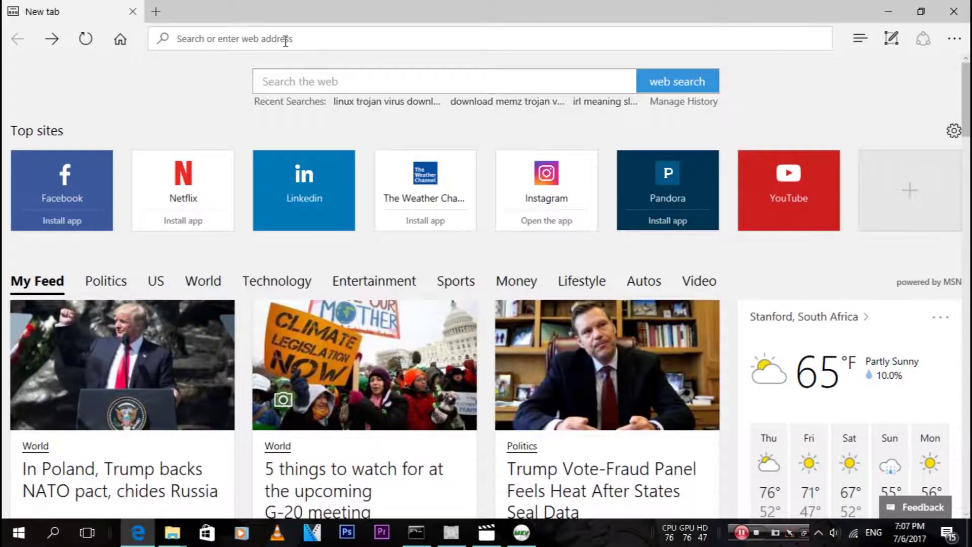
text(dafont)
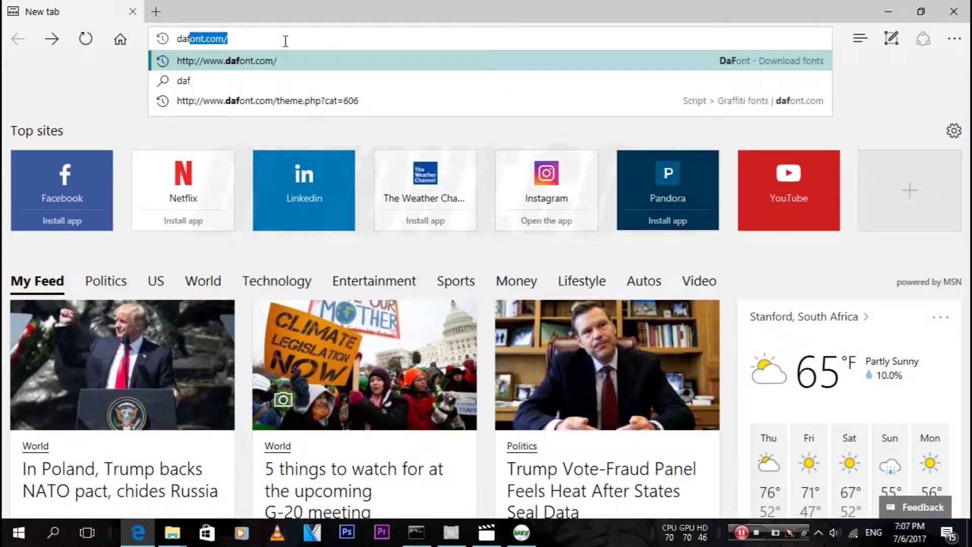
text(.com)
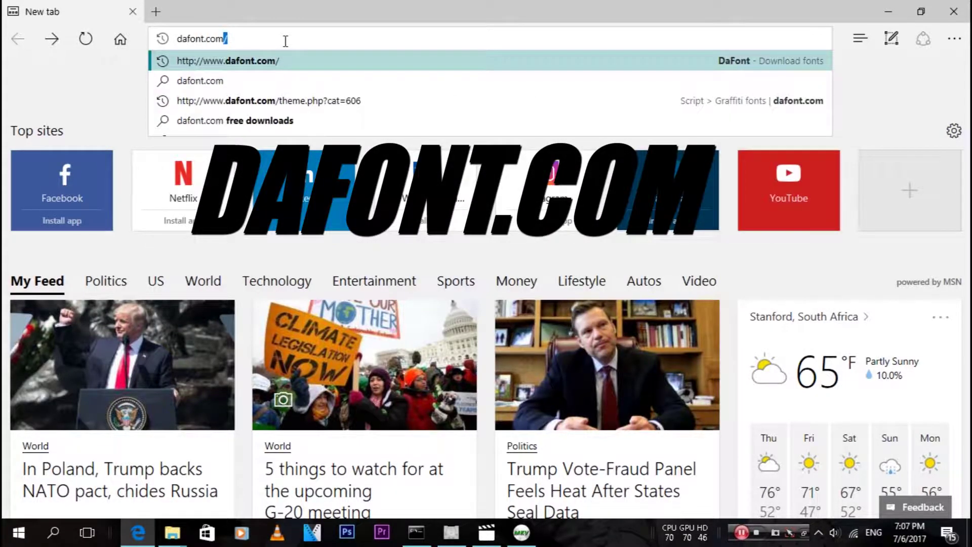
key(Return)
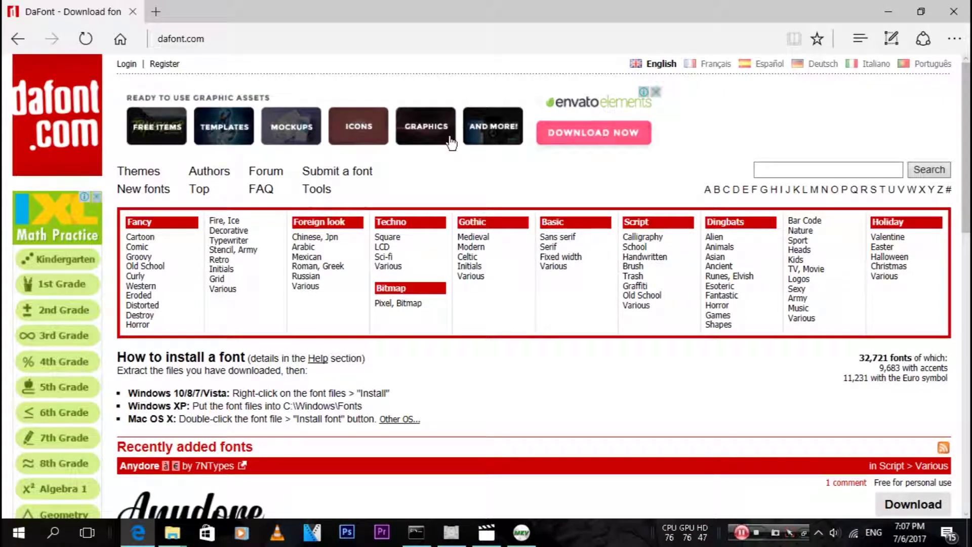
Scroll the dafont.com homepage to the Descolorido entry under Recently added fonts.
scroll(534, 304, down, 5)
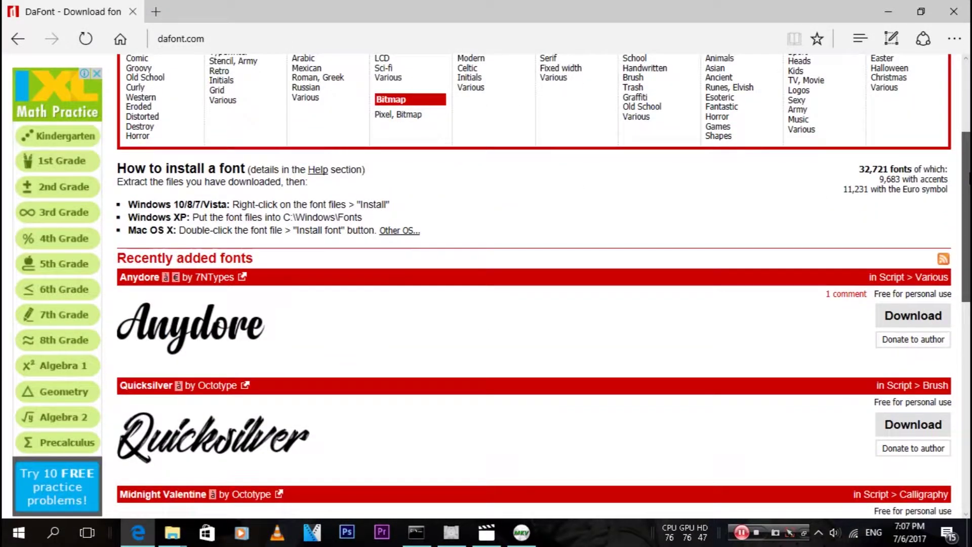
scroll(534, 304, up, 5)
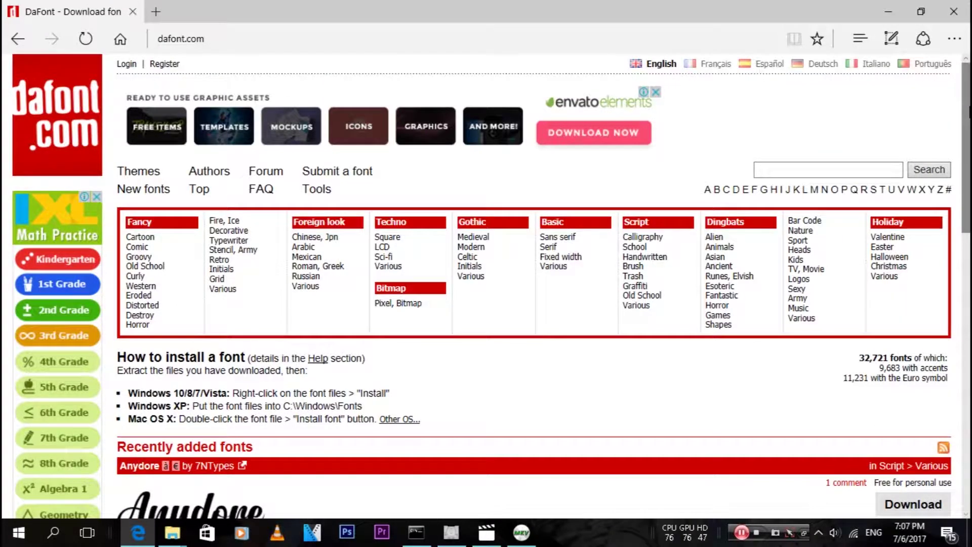
scroll(533, 304, down, 13)
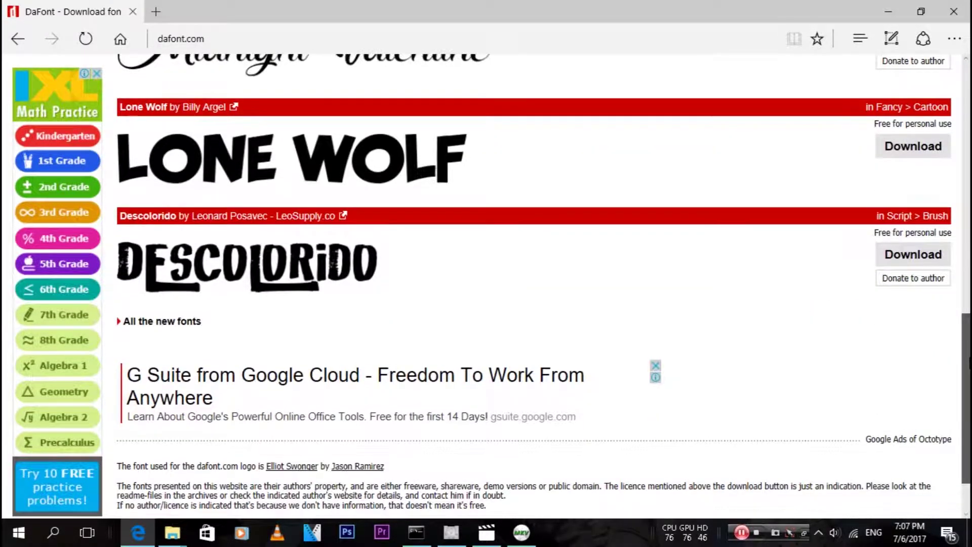
scroll(534, 304, up, 14)
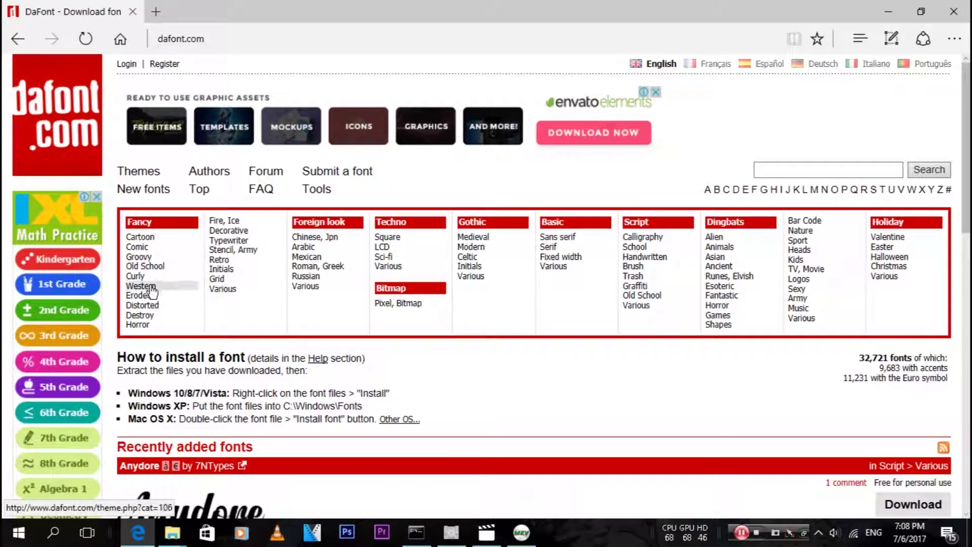
scroll(205, 294, down, 10)
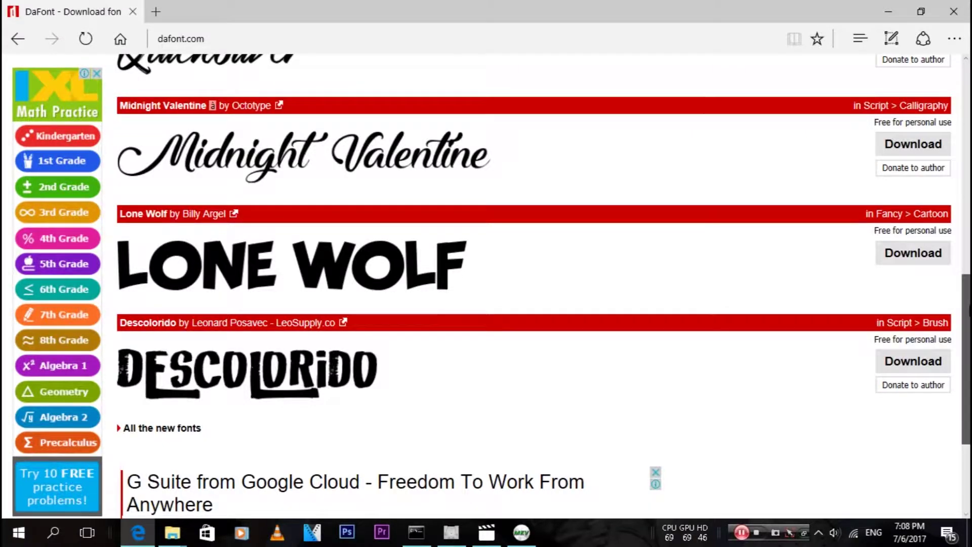
scroll(919, 303, up, 10)
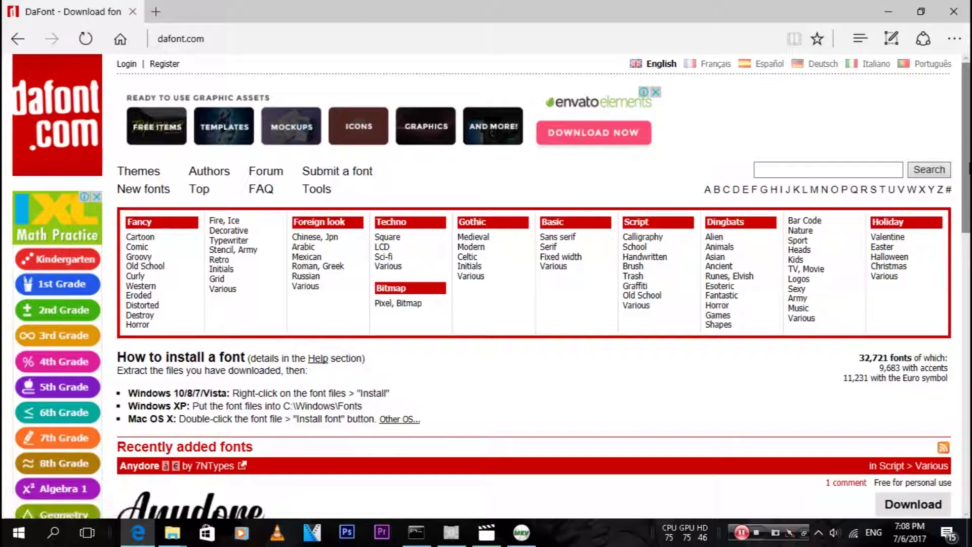
scroll(799, 251, down, 7)
scroll(542, 286, down, 7)
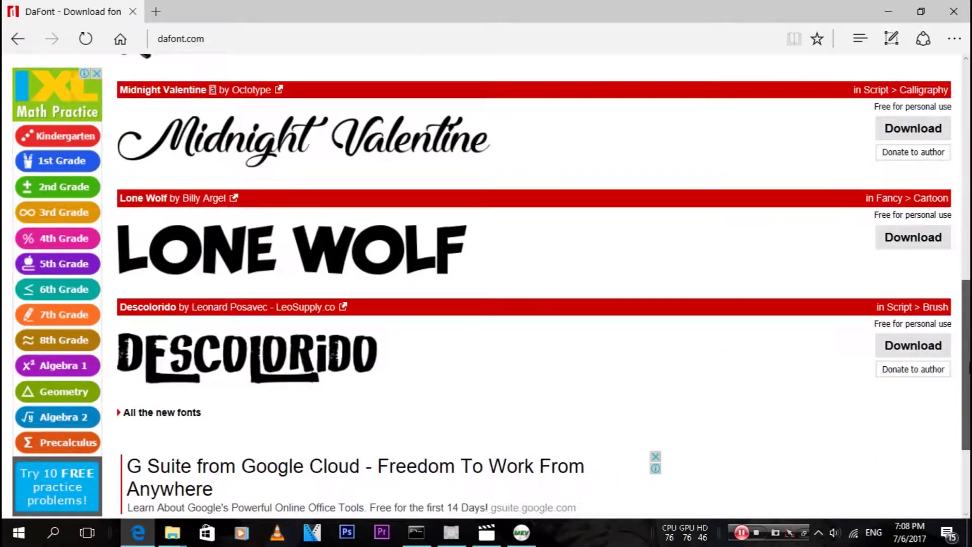
scroll(543, 286, up, 3)
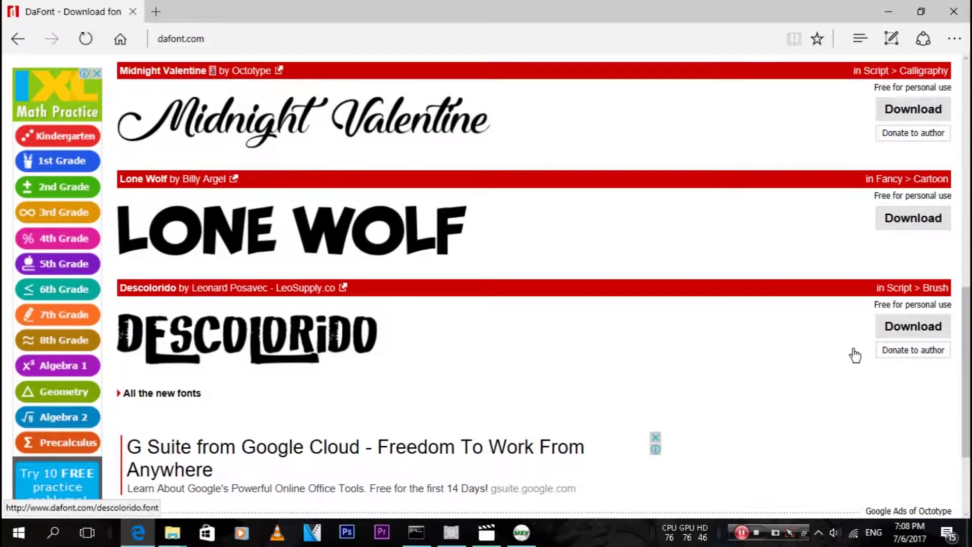
Download and save descolorido.zip, then show it in the Downloads folder.
click(916, 328)
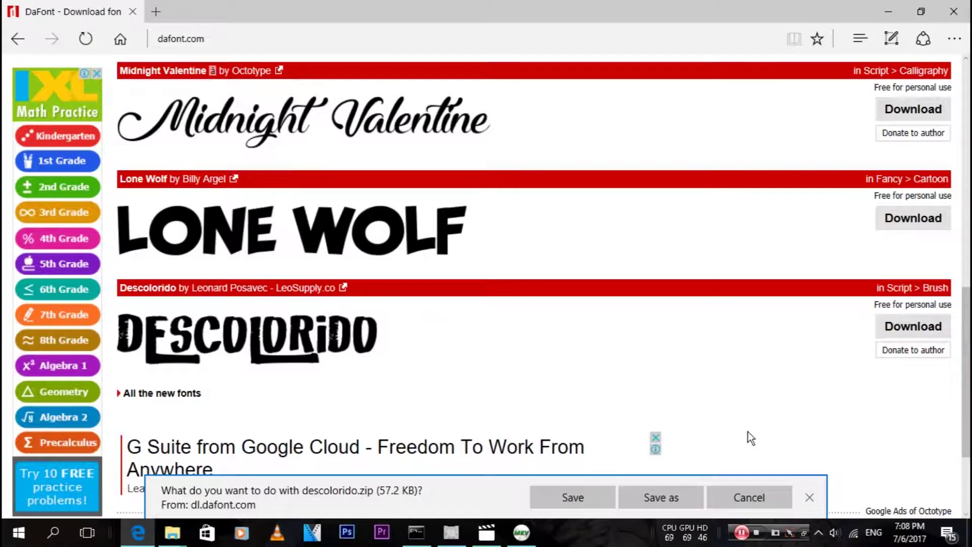
click(579, 494)
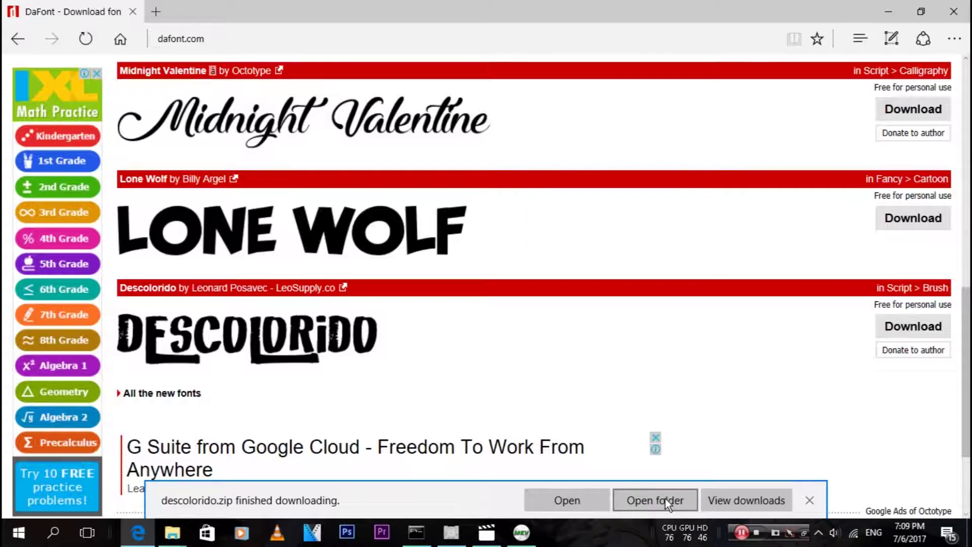
click(172, 532)
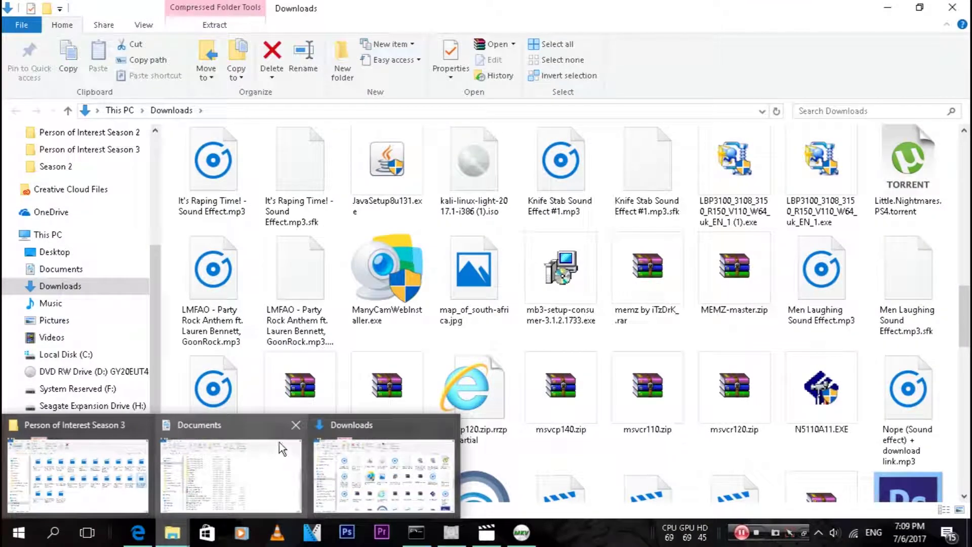
Close the extra Documents window and select descolorido.zip in the Downloads list.
click(296, 425)
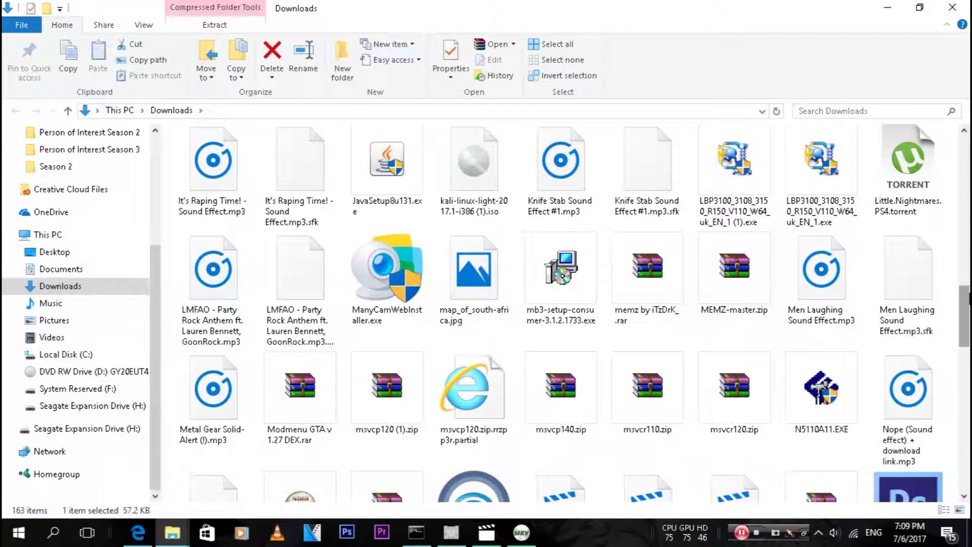
scroll(960, 238, down, 10)
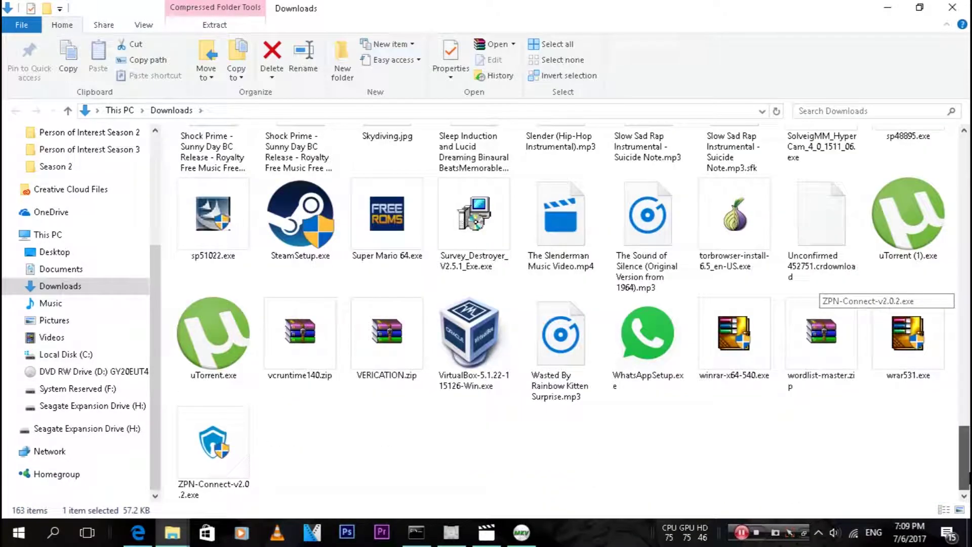
drag(968, 466, 968, 196)
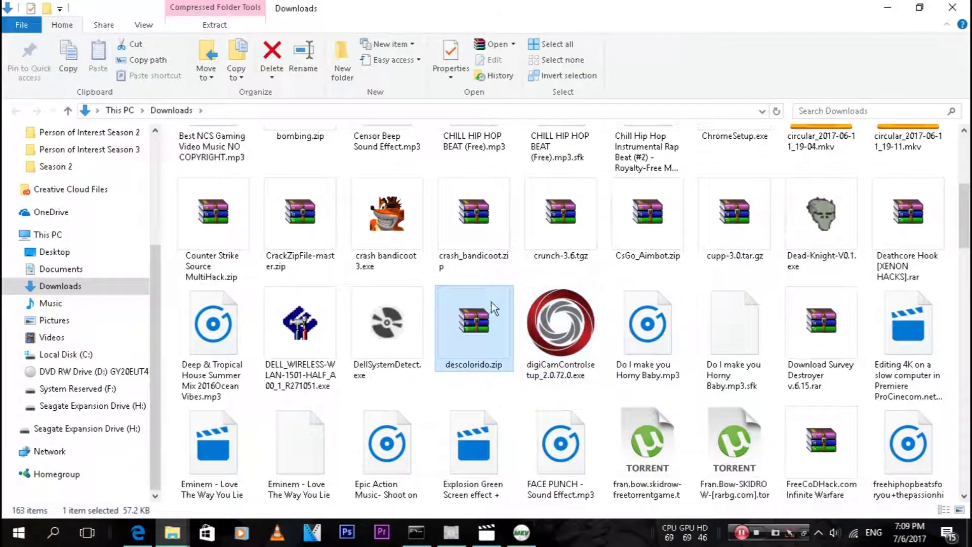
key(Right)
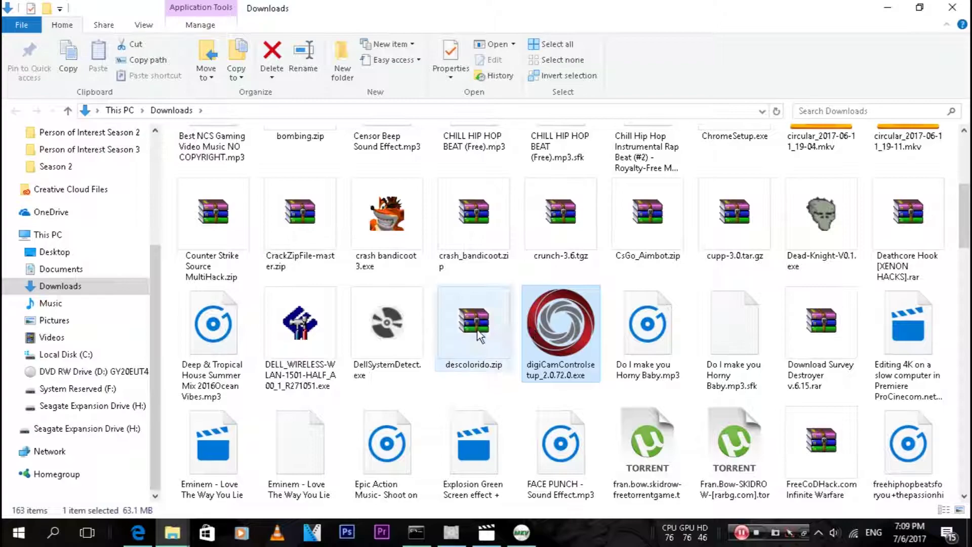
click(478, 334)
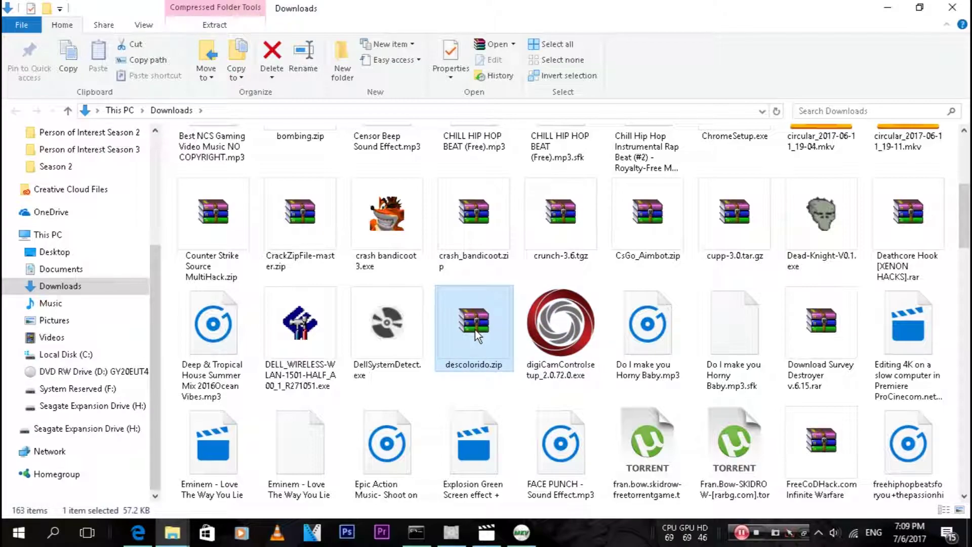
Search the web for 'winrar download' and open the rarlab.com download page.
click(137, 533)
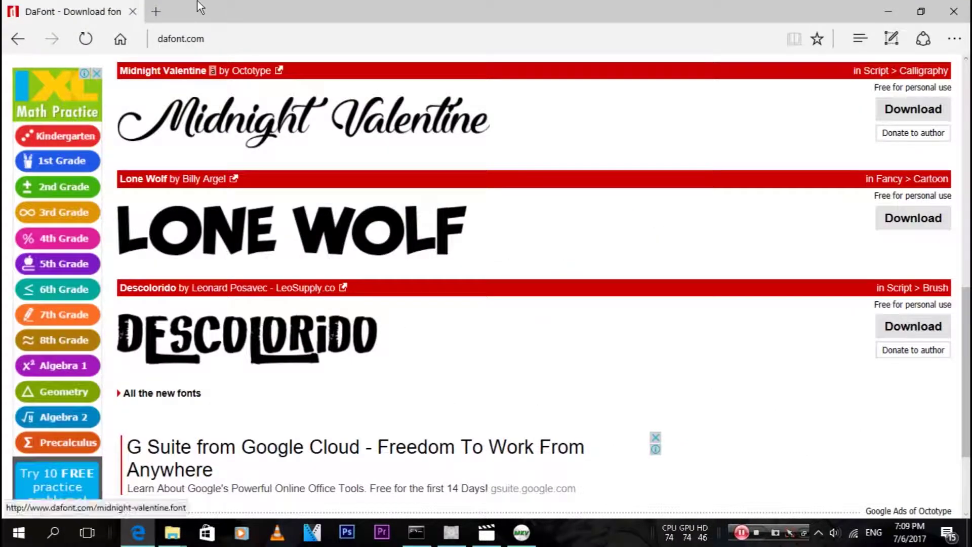
click(181, 39)
text(winrar do)
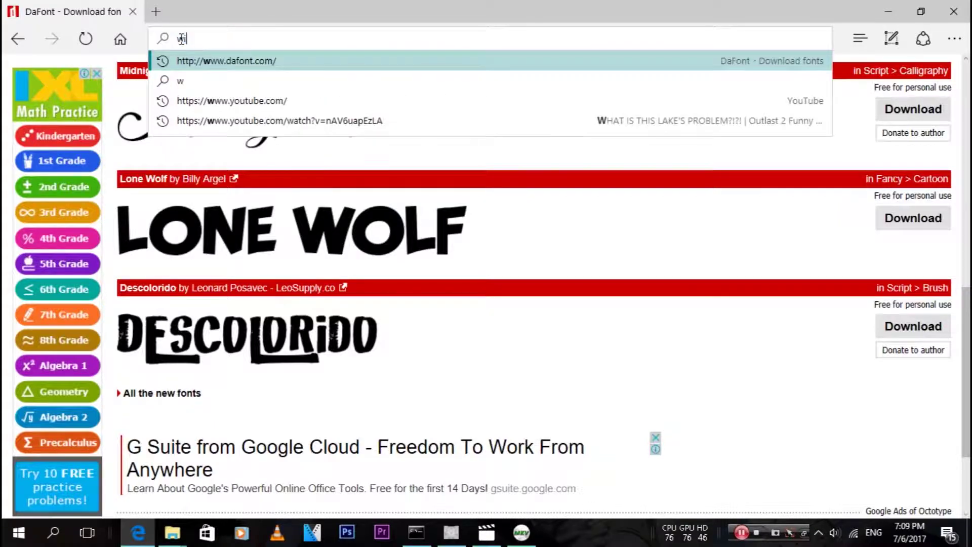
text(wnload)
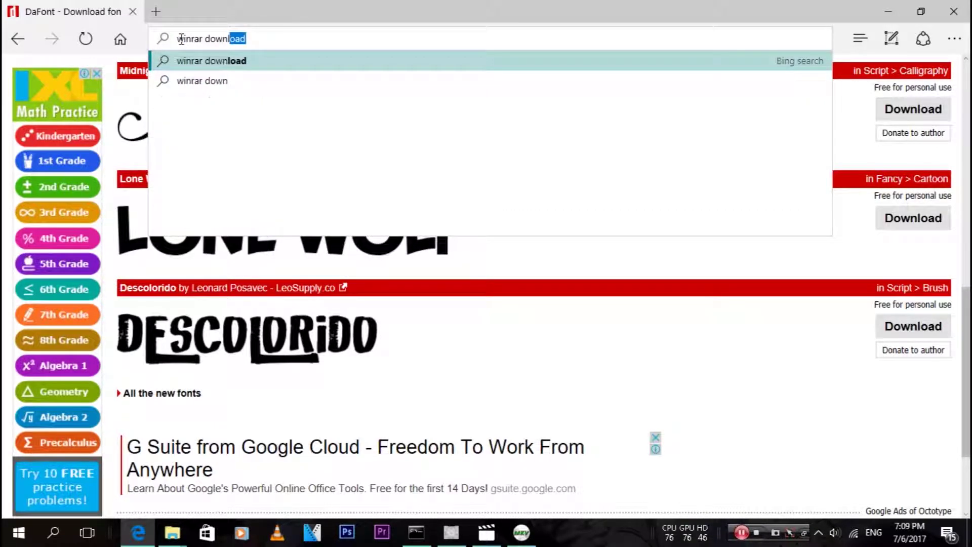
key(Return)
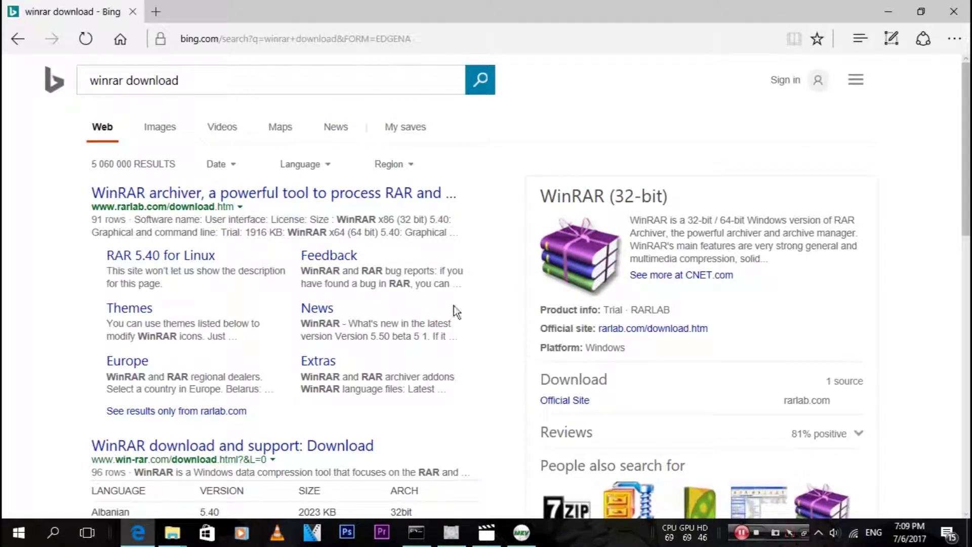
click(265, 198)
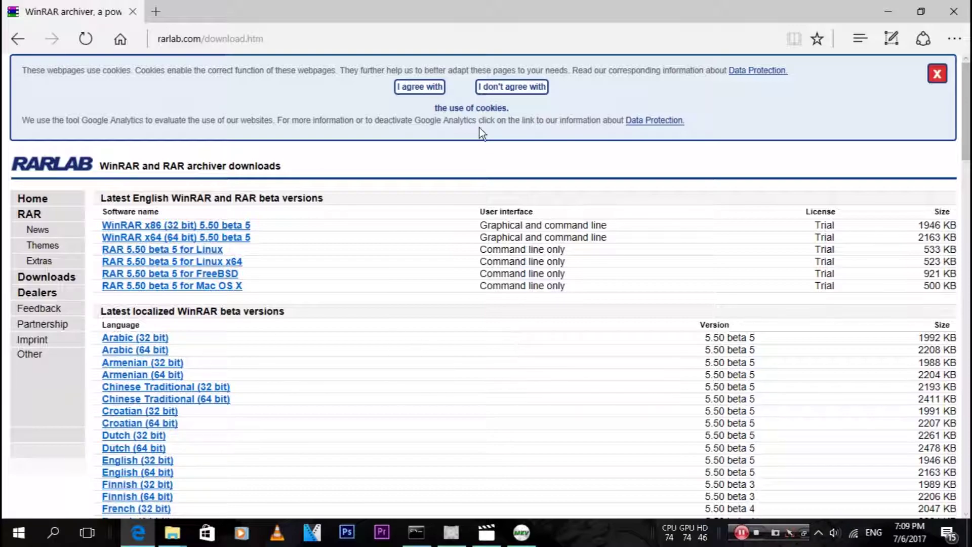
drag(966, 112, 964, 45)
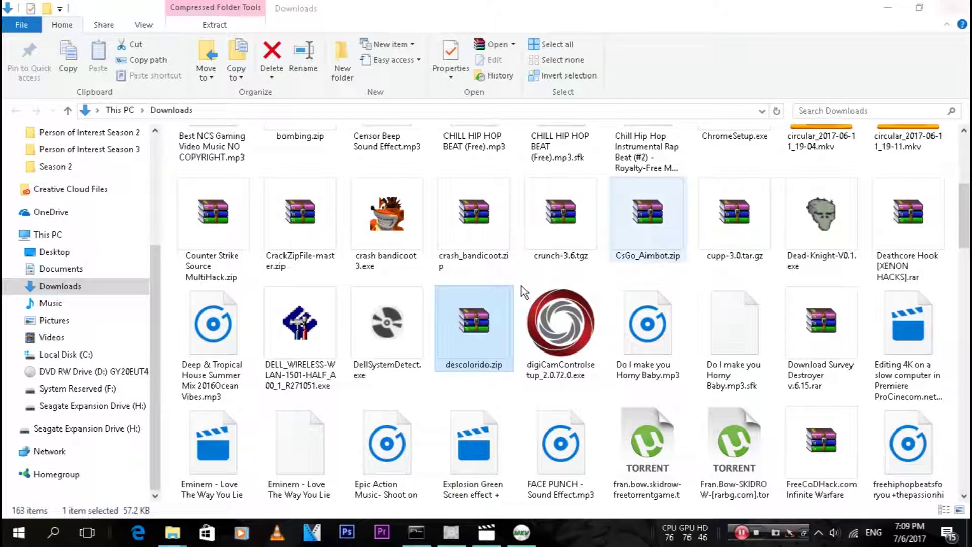
Open descolorido.zip in WinRAR and dismiss the evaluation notice.
click(451, 334)
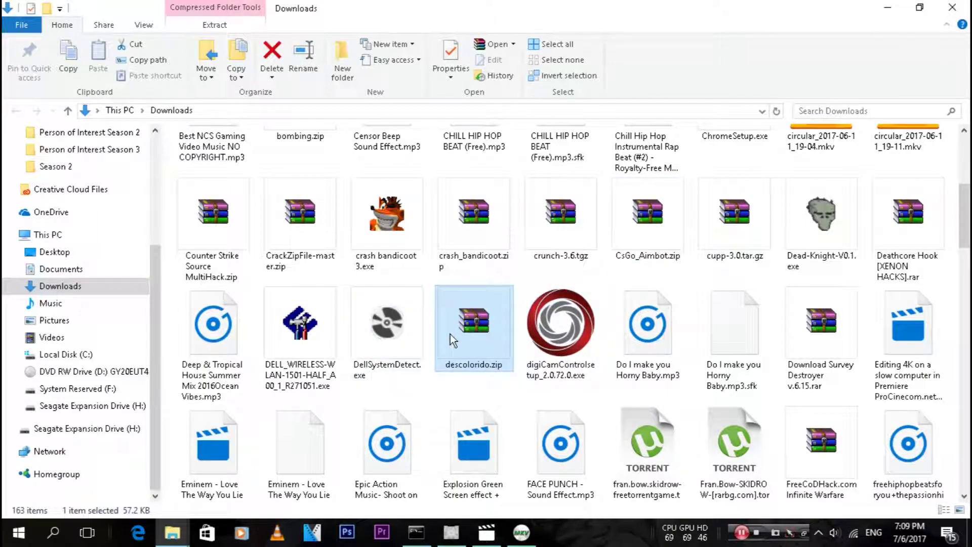
double_click(476, 320)
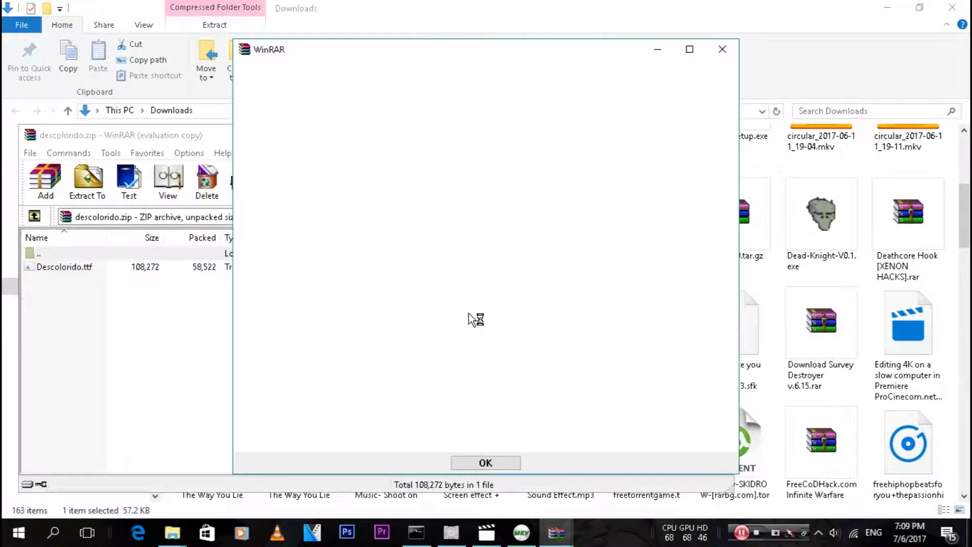
click(723, 49)
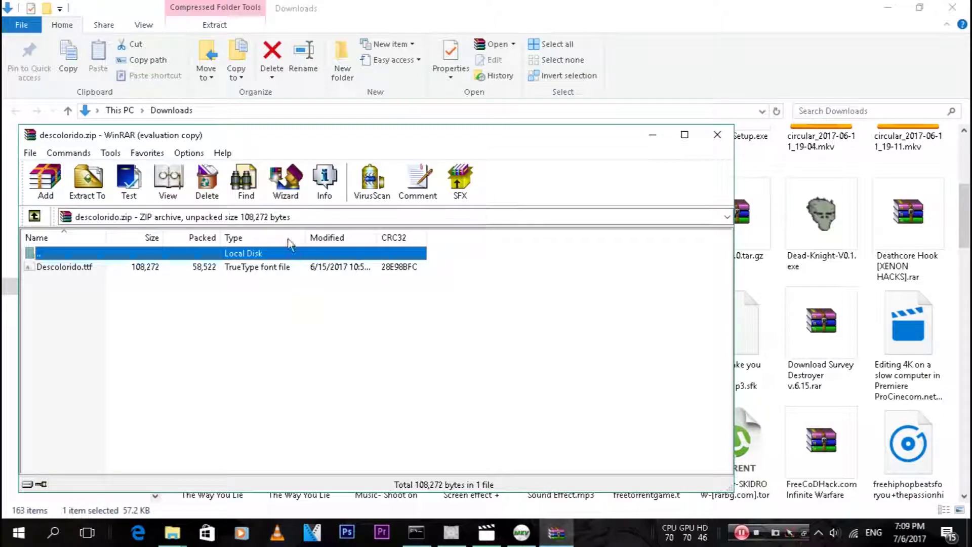
drag(276, 133, 426, 96)
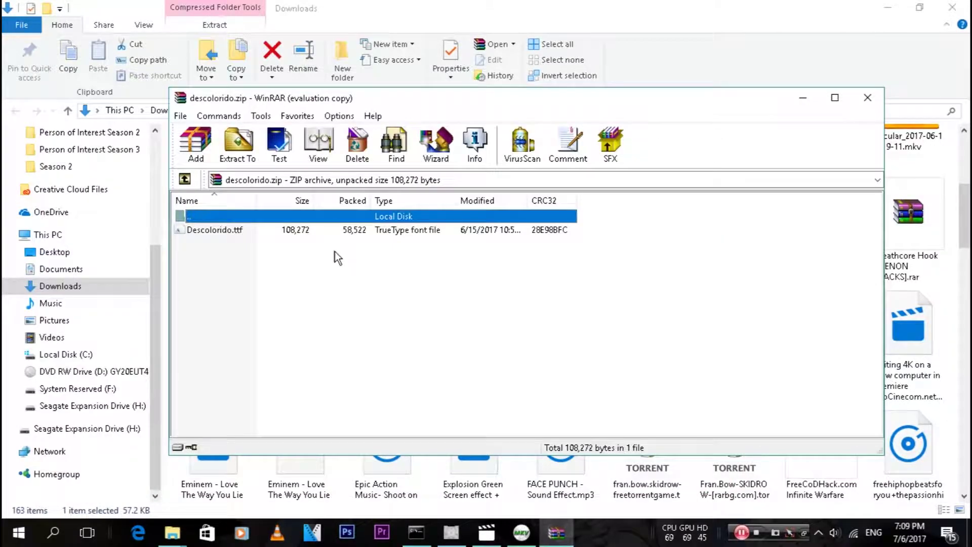
Select Descolorido.ttf in the archive and bring up the Extract To settings.
click(215, 280)
click(222, 227)
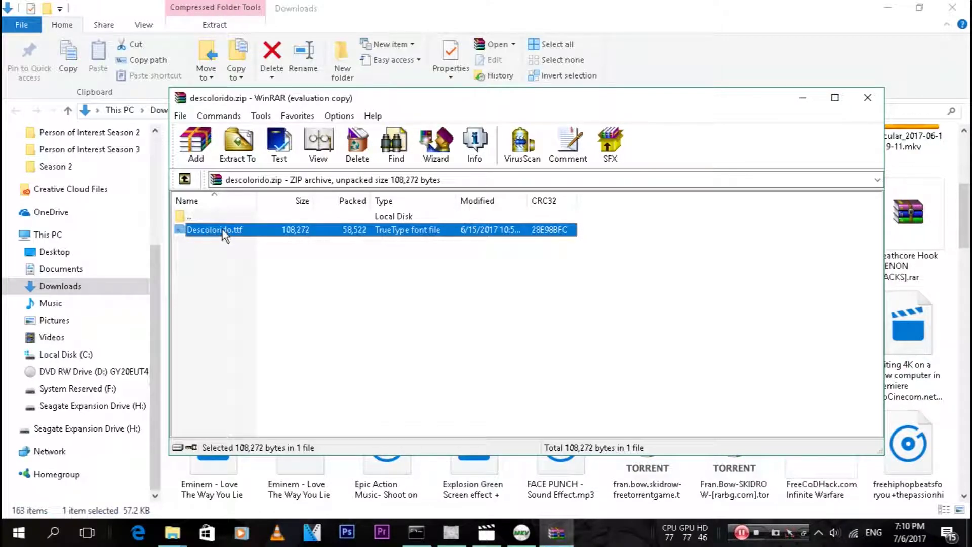
click(233, 262)
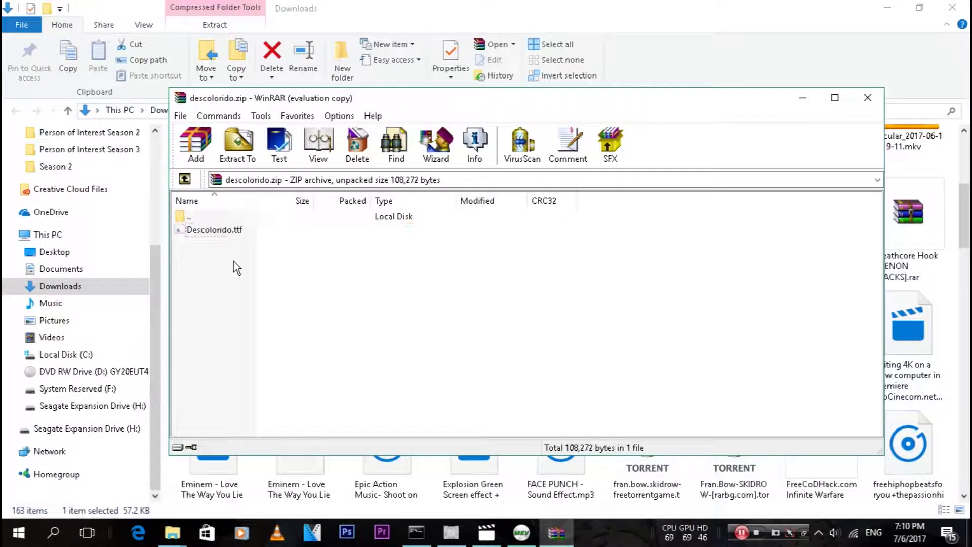
click(231, 230)
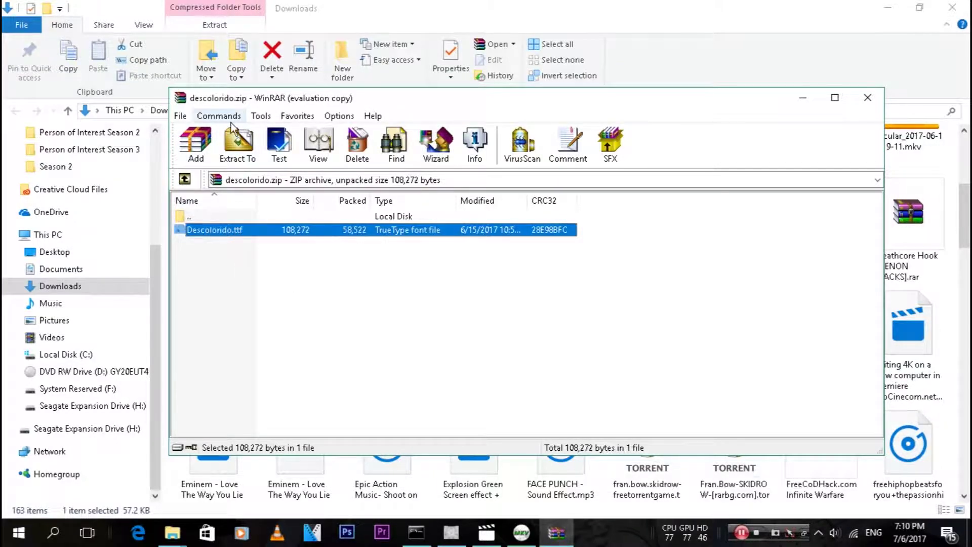
click(239, 148)
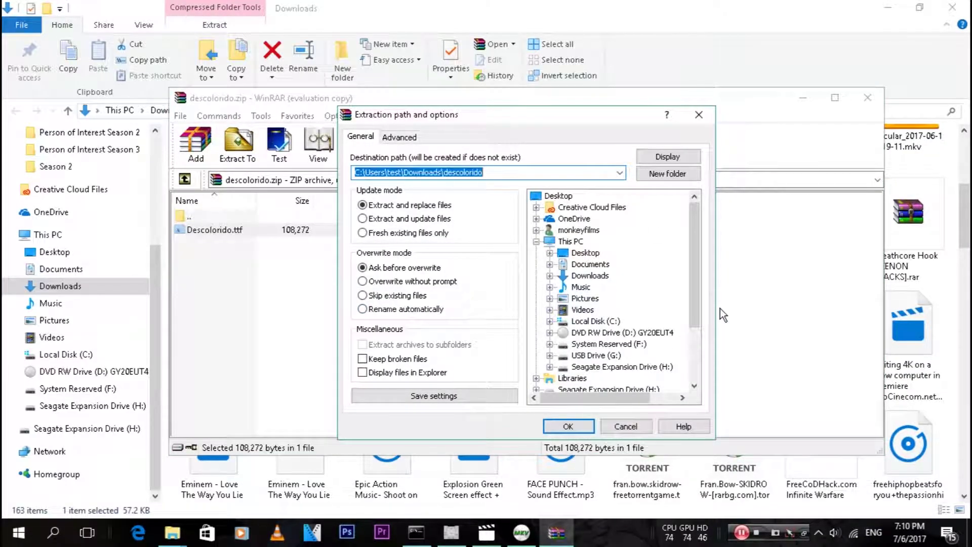
Extract Descolorido.ttf to Documents, then close WinRAR and the Downloads window.
click(581, 266)
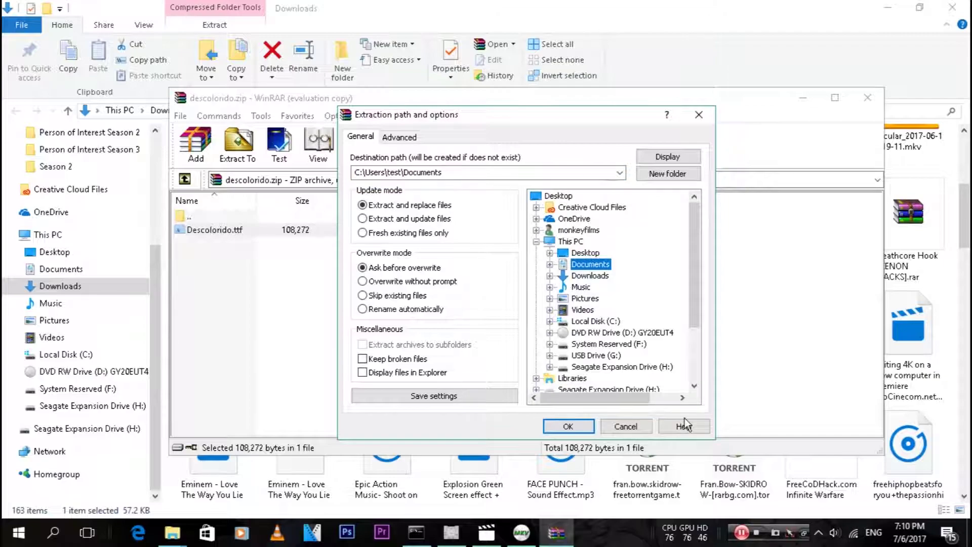
click(572, 427)
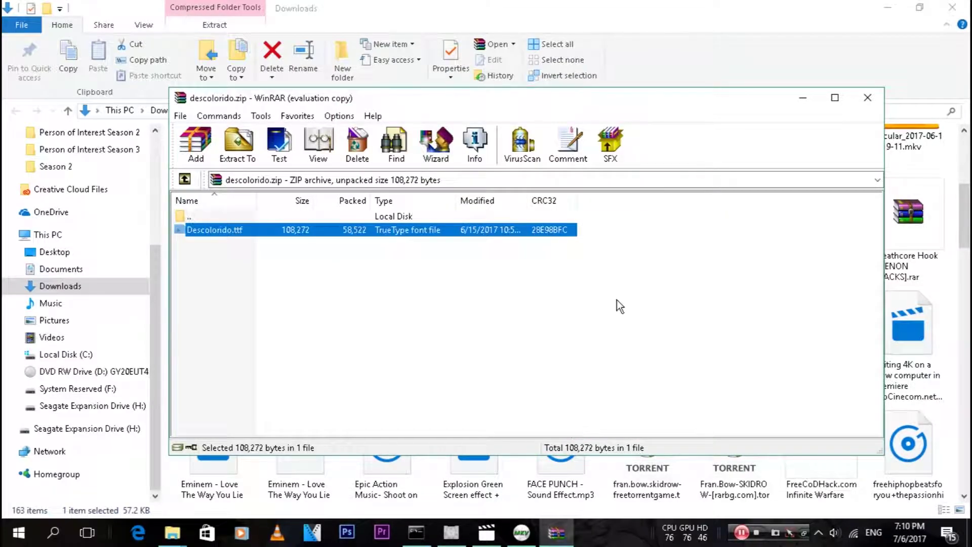
click(631, 256)
click(867, 96)
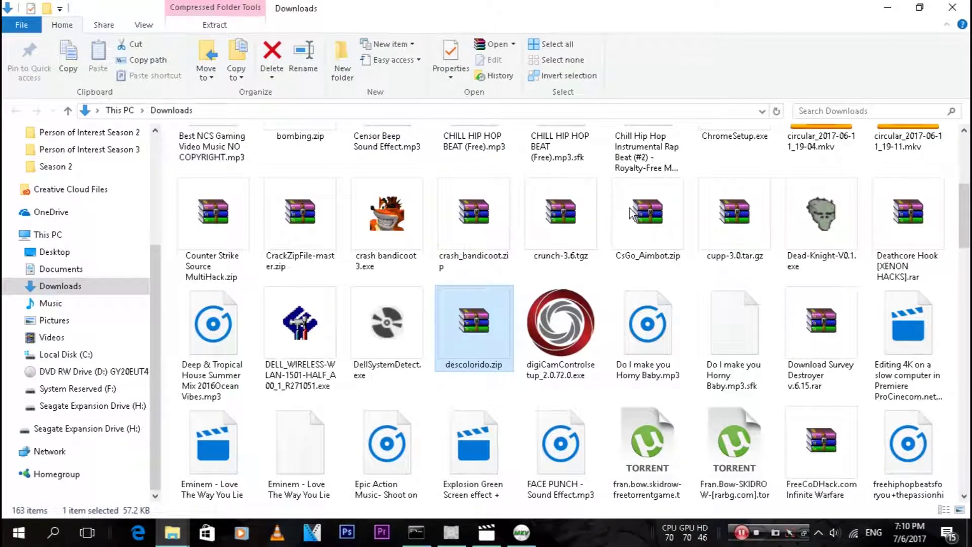
click(952, 7)
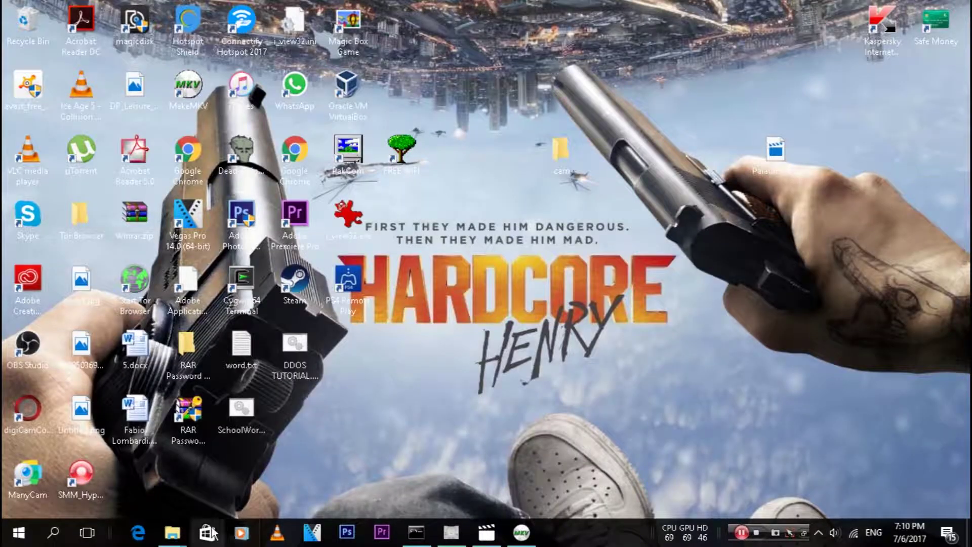
Bring up the Documents folder window and select Descolorido.ttf.
mouse_move(174, 540)
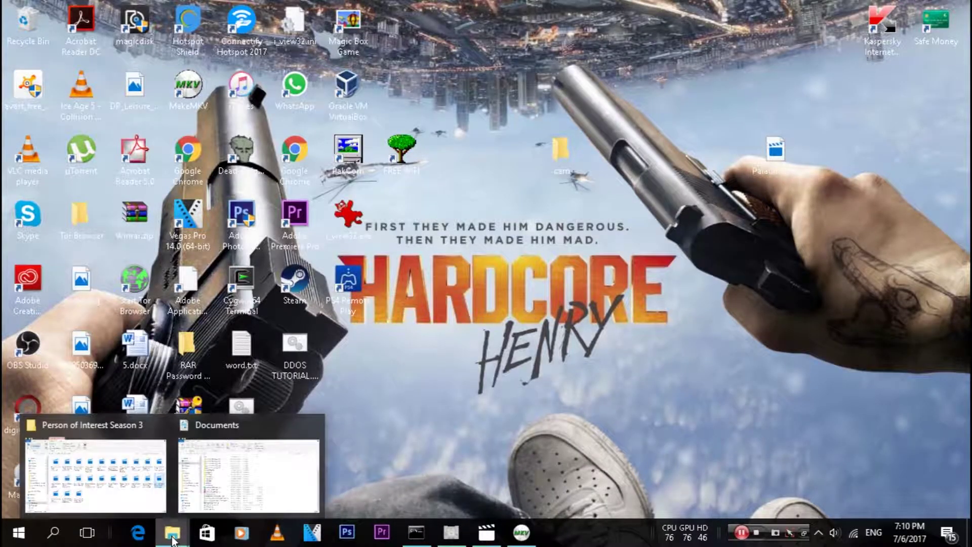
click(250, 439)
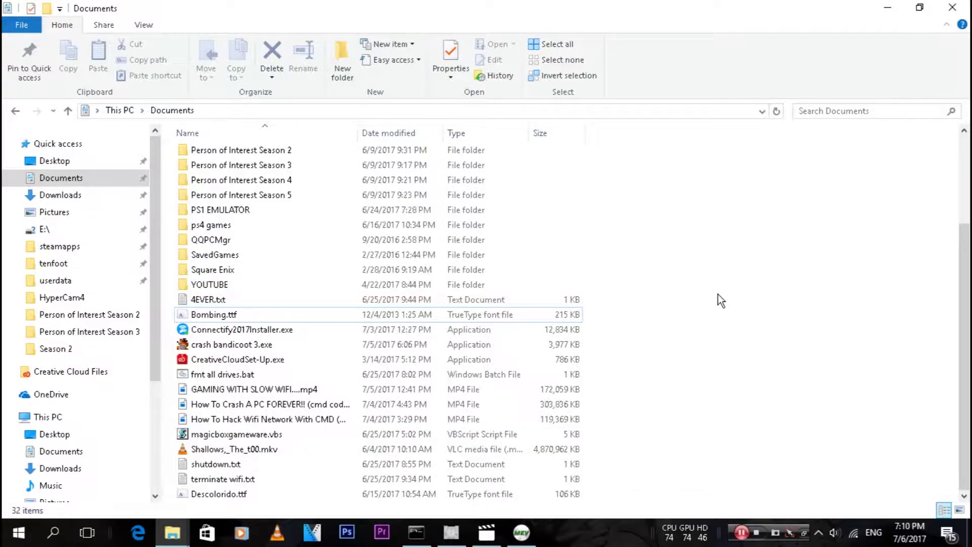
click(239, 312)
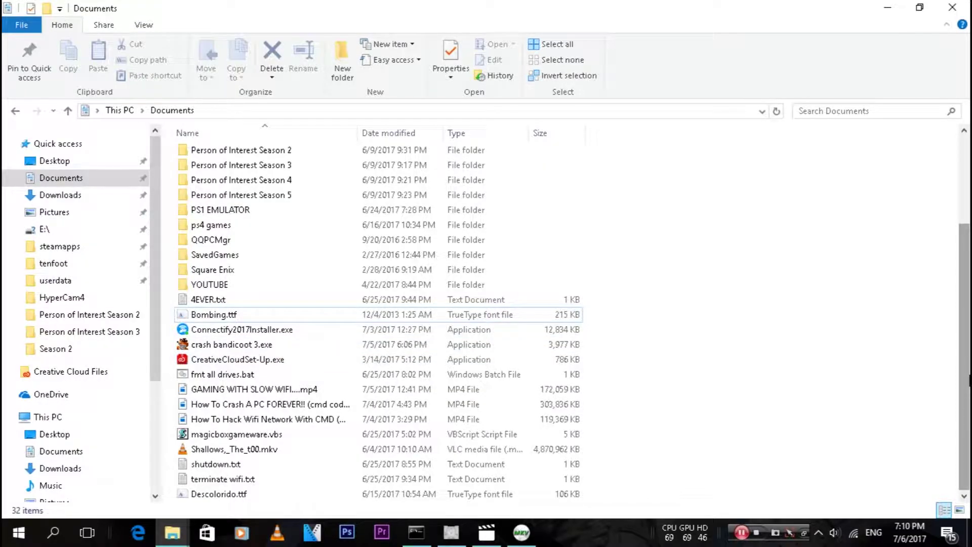
click(210, 491)
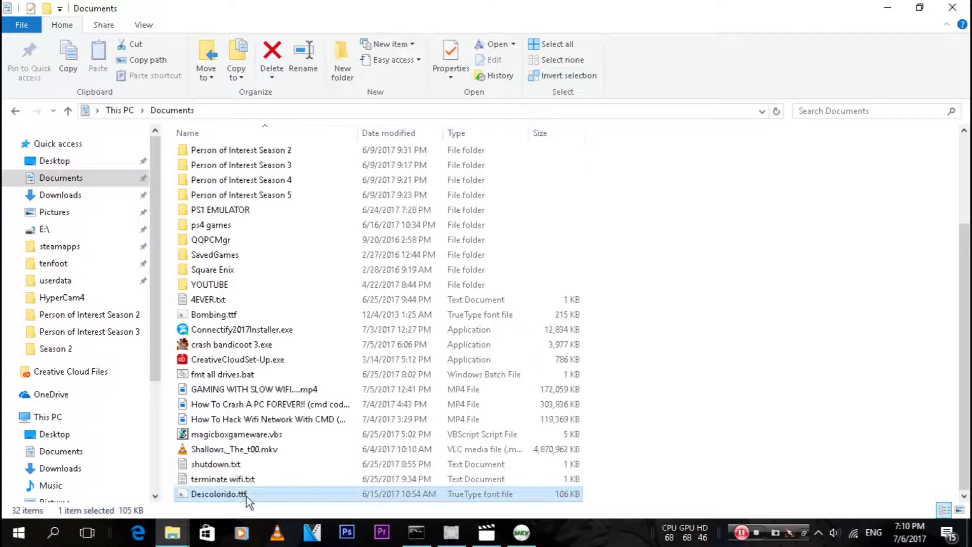
Install Descolorido.ttf from Windows Font Viewer, then close the viewer.
double_click(247, 497)
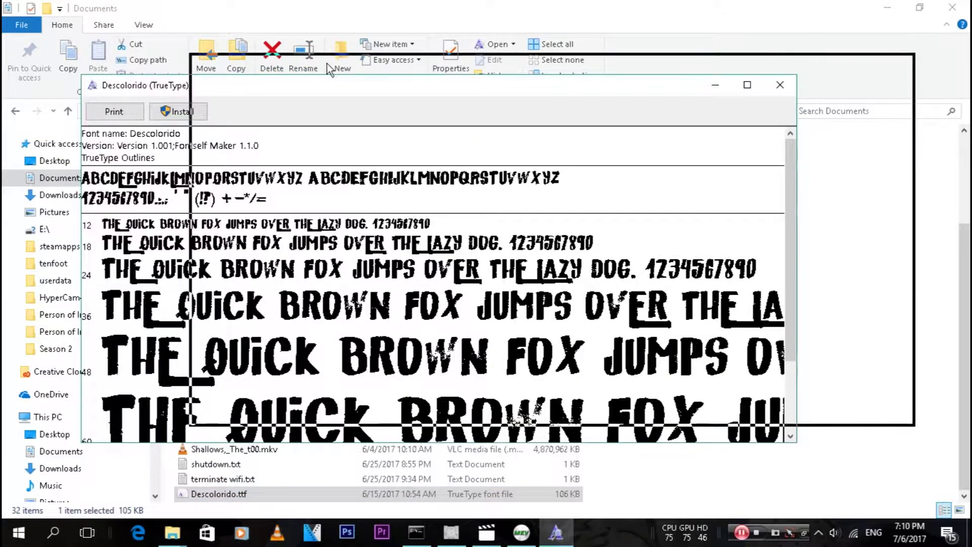
drag(327, 64, 328, 64)
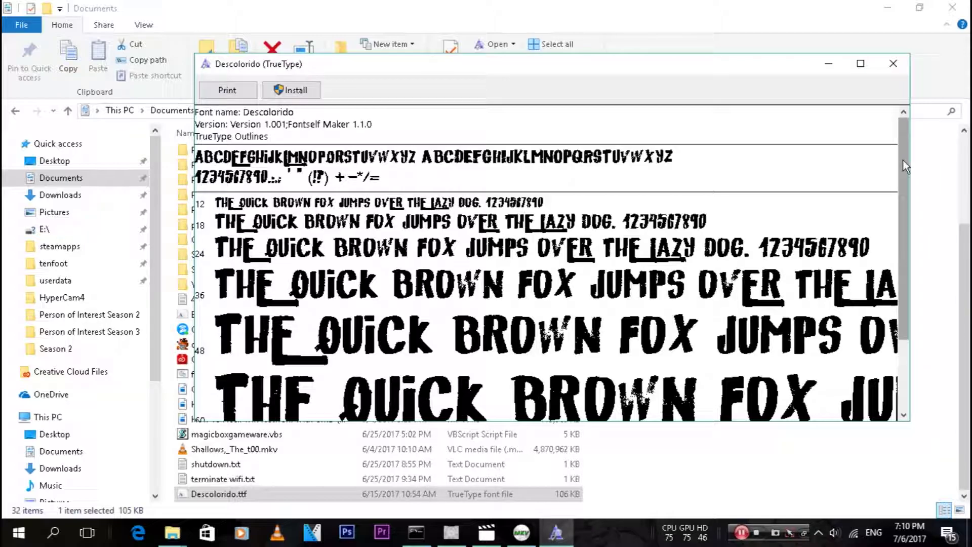
drag(907, 160, 908, 98)
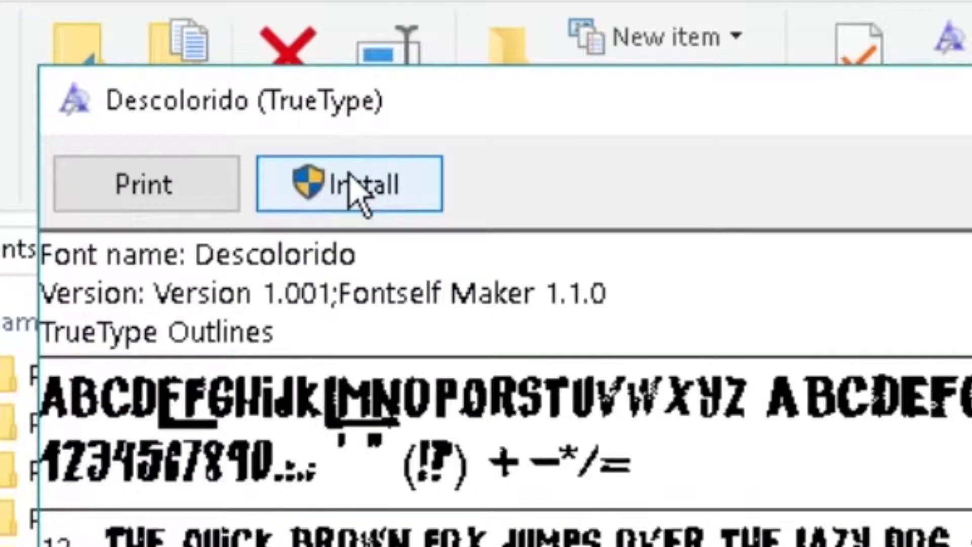
click(351, 183)
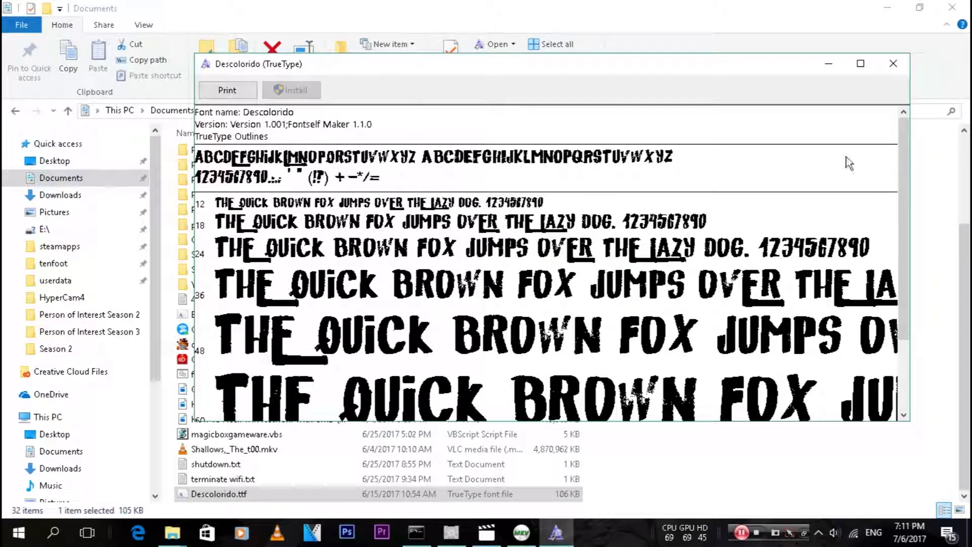
click(895, 65)
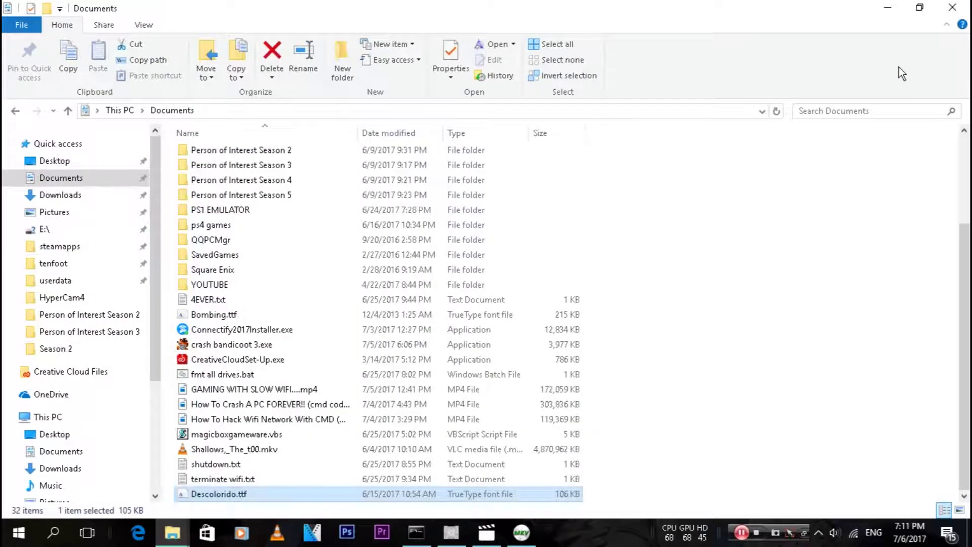
click(809, 364)
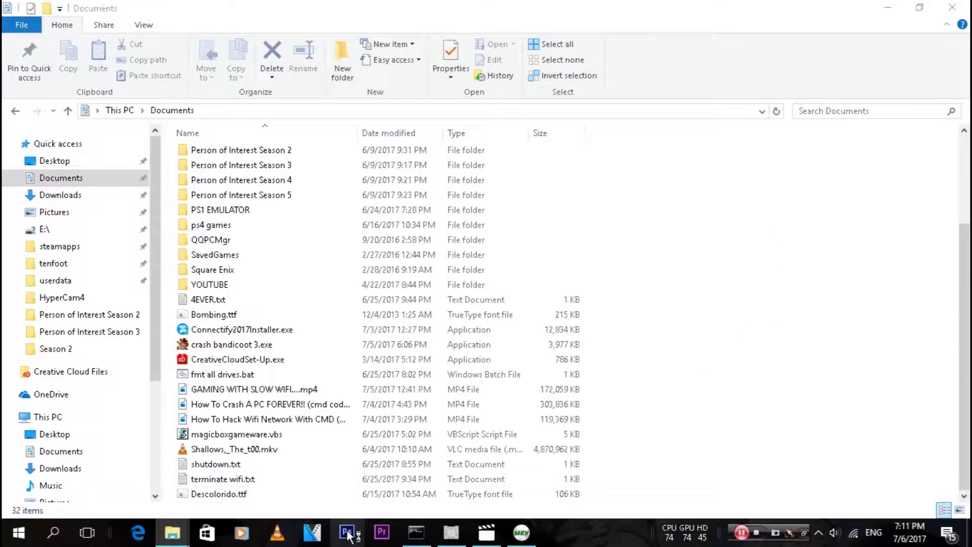
Launch Photoshop and open File > New for a 1920×1080, 200 ppi, RGB, white-background document.
click(347, 533)
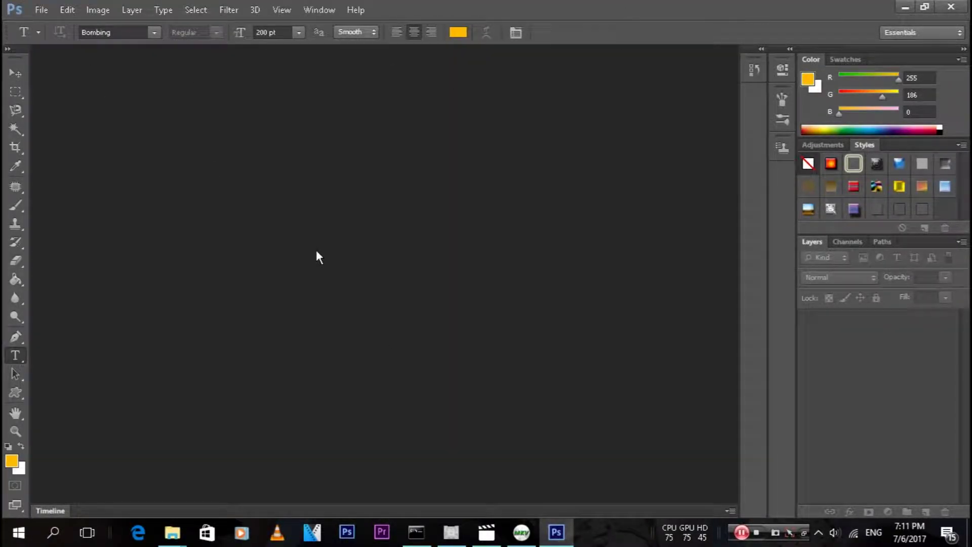
click(41, 11)
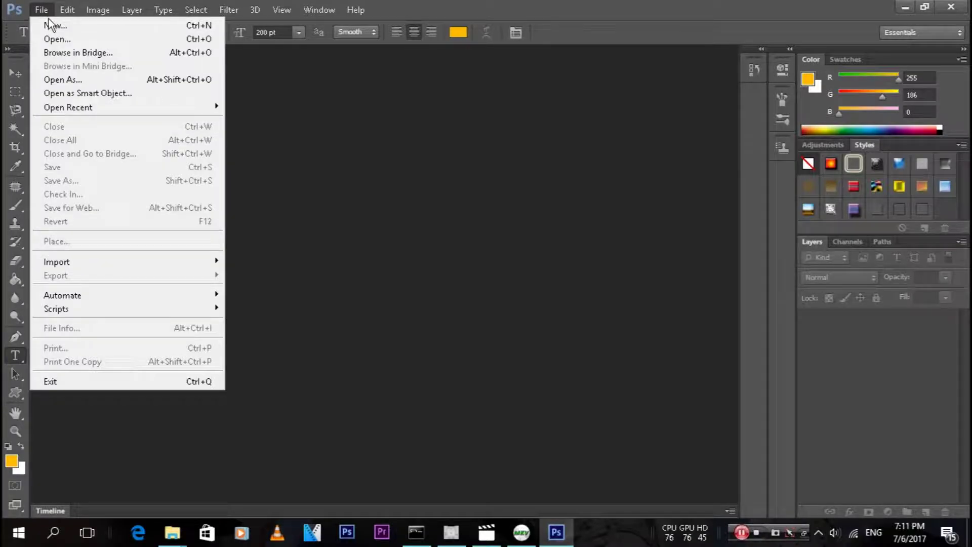
mouse_move(131, 10)
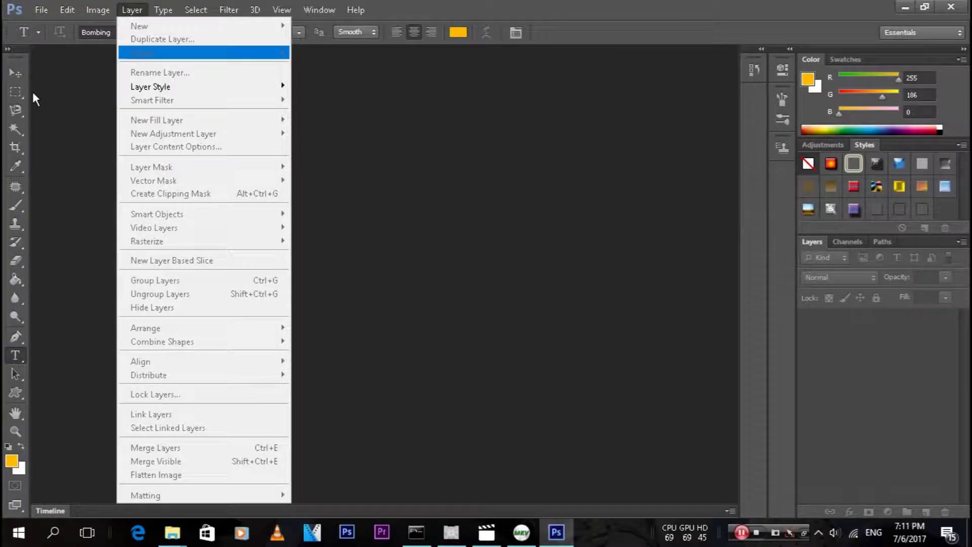
click(41, 9)
click(42, 8)
click(41, 8)
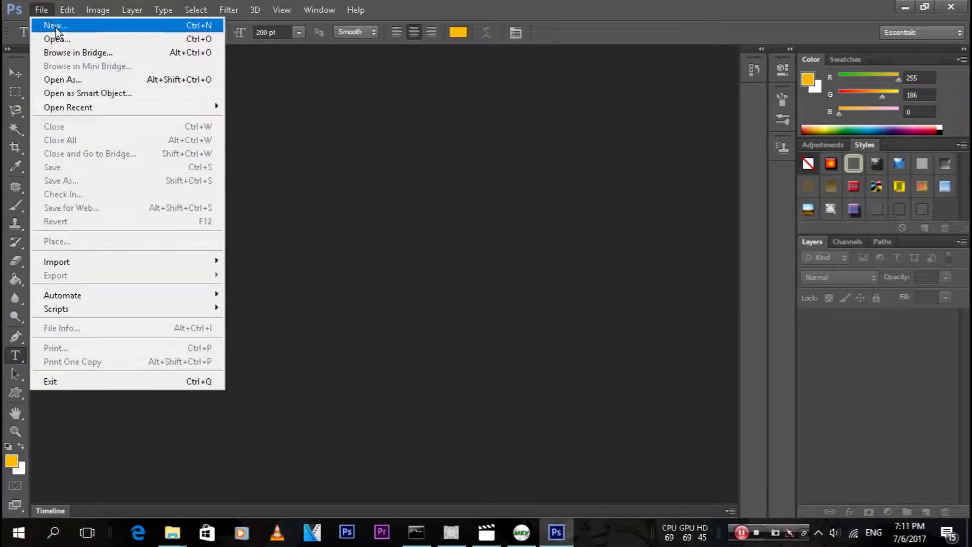
click(53, 25)
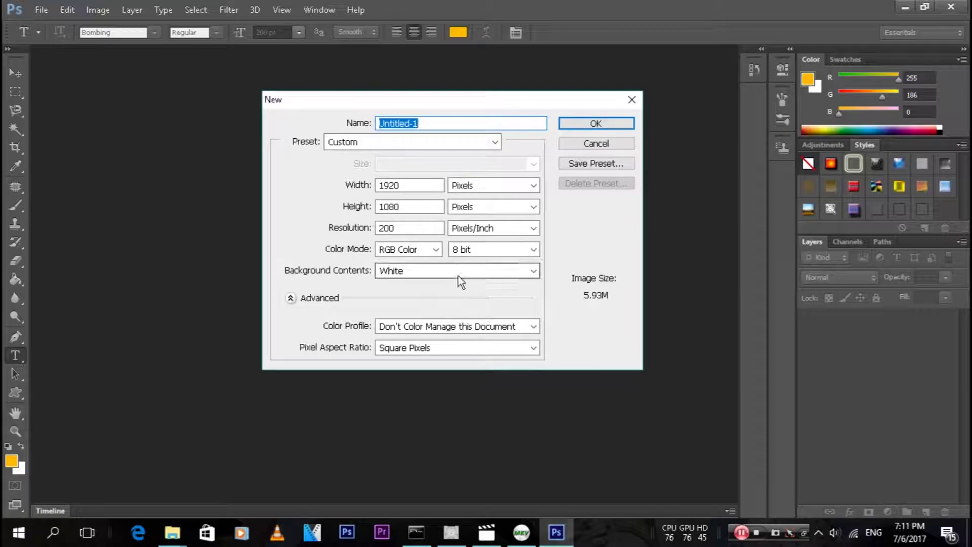
Create the white canvas, type 'MONkey FiLMS' at 72 pt, and select the typed title.
click(591, 124)
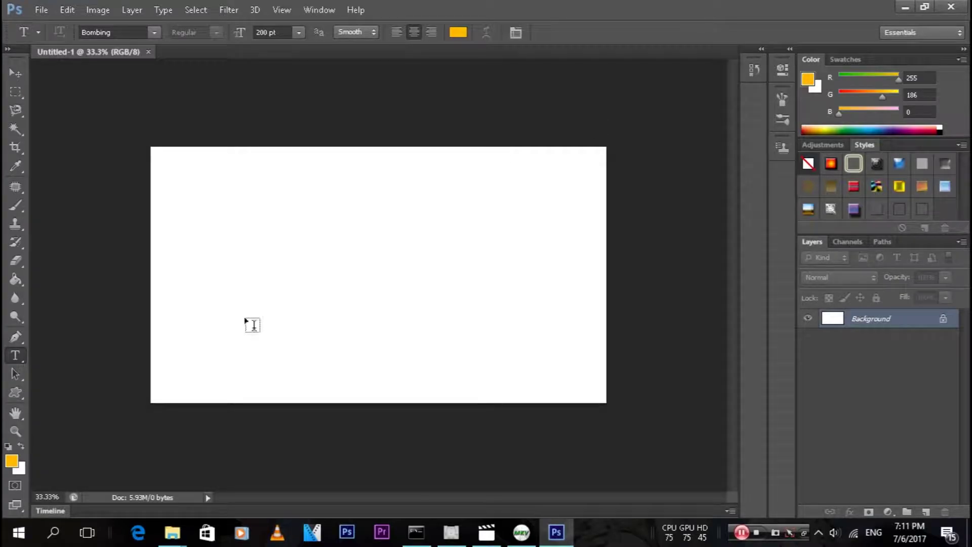
click(275, 271)
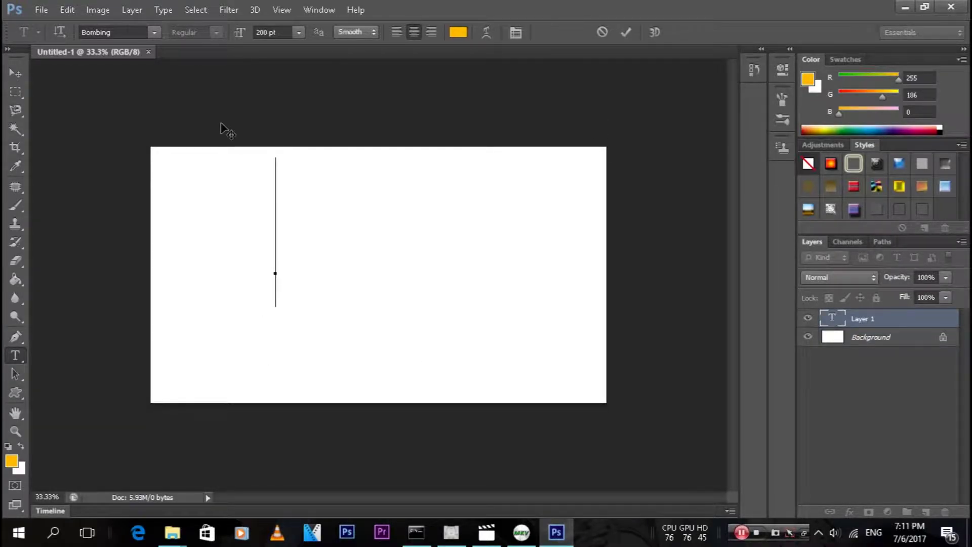
click(299, 32)
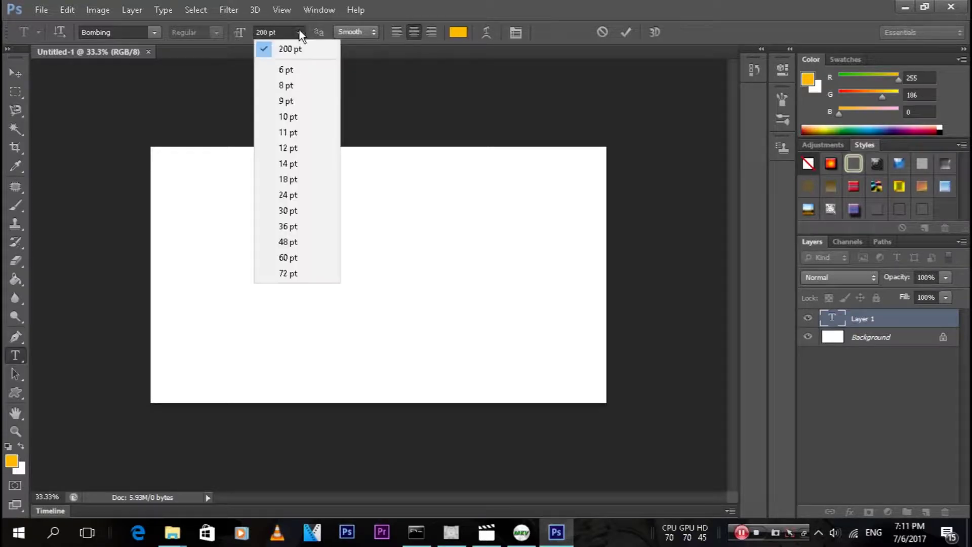
click(302, 217)
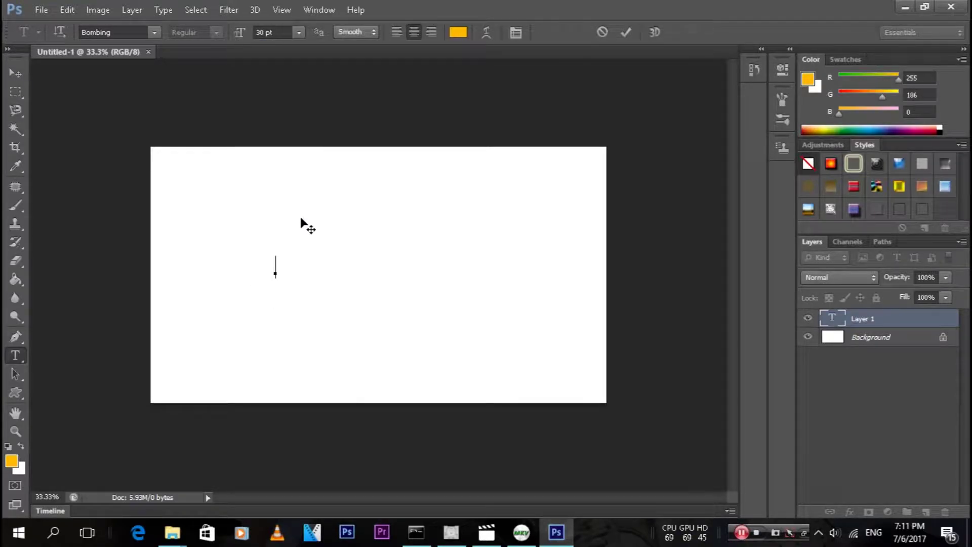
click(302, 30)
click(307, 272)
text(M)
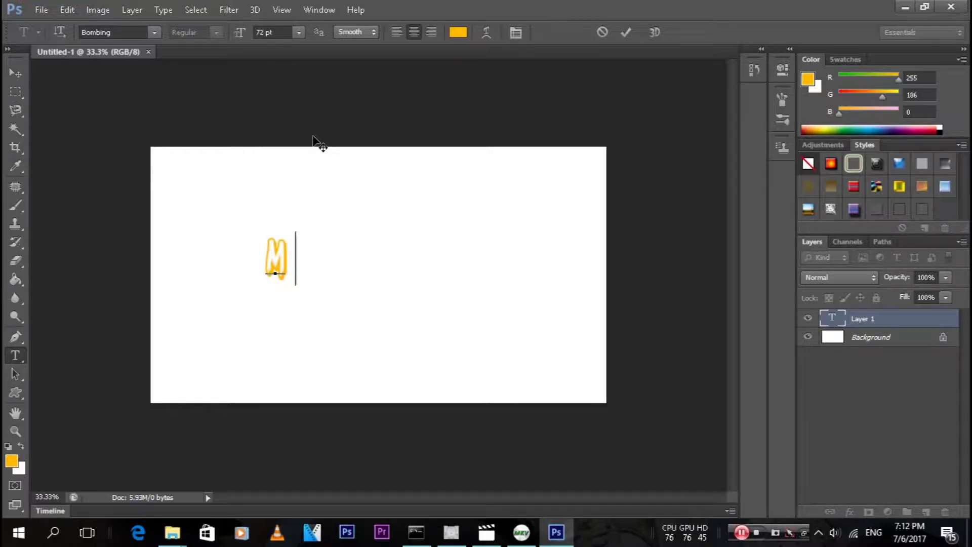
text(ONkey F)
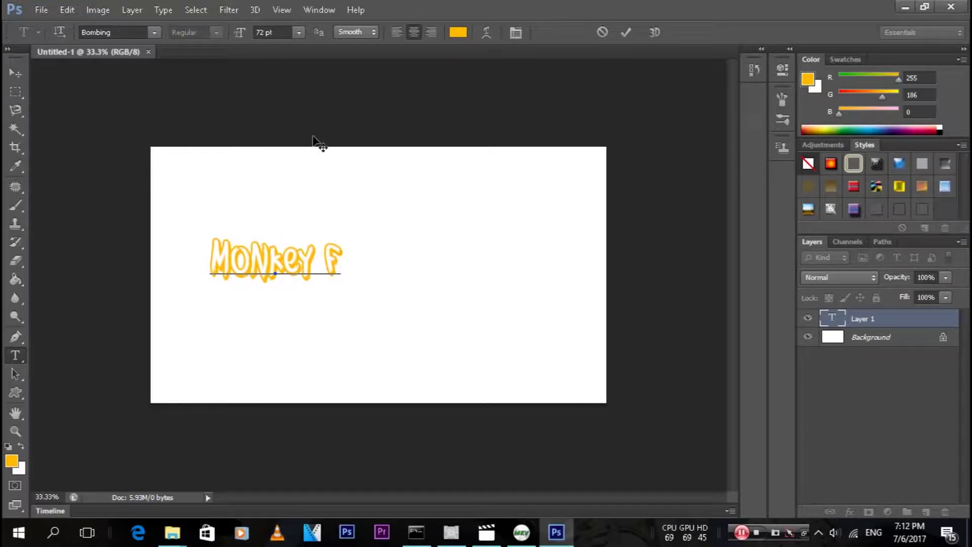
text(iLMS)
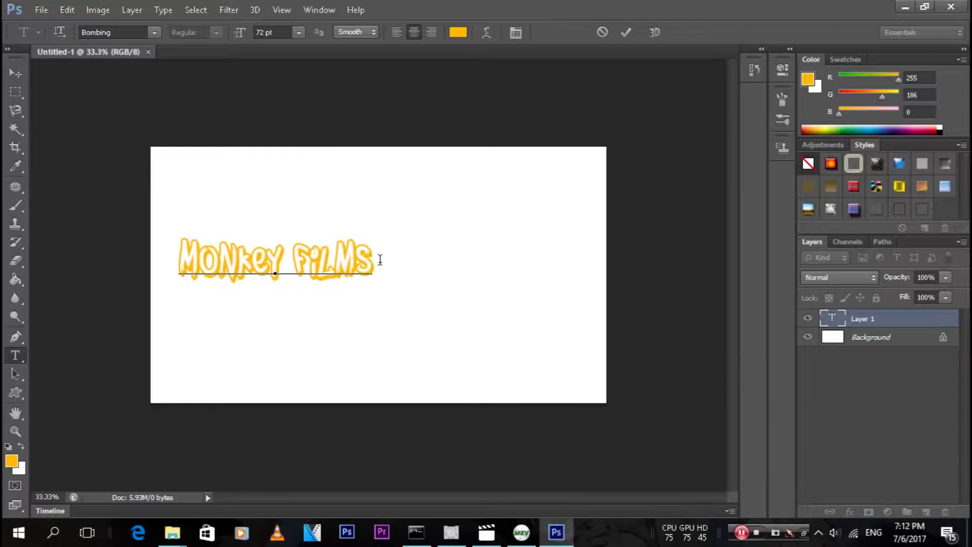
drag(371, 261, 51, 234)
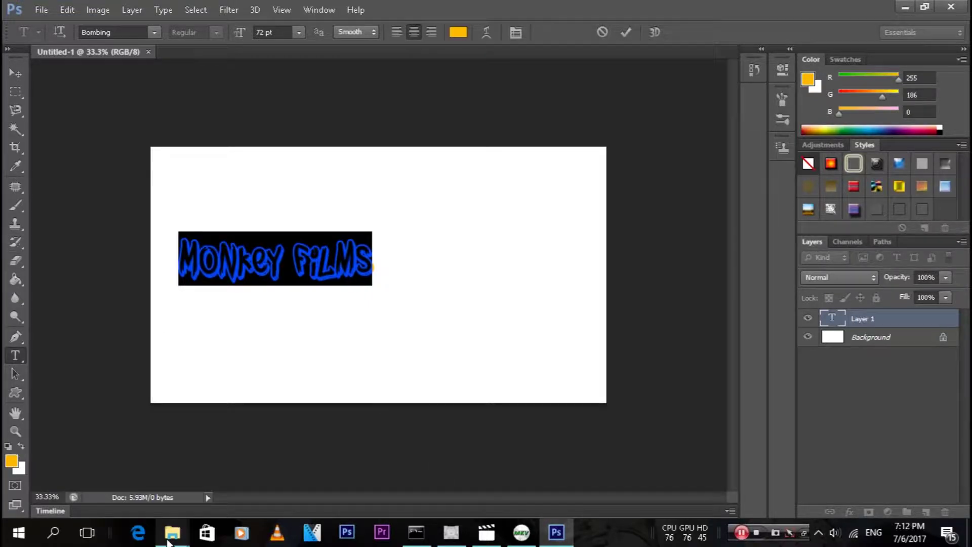
Copy the name 'Descolorido' from Descolorido.ttf's rename field, leaving the file name unchanged.
mouse_move(172, 532)
click(256, 505)
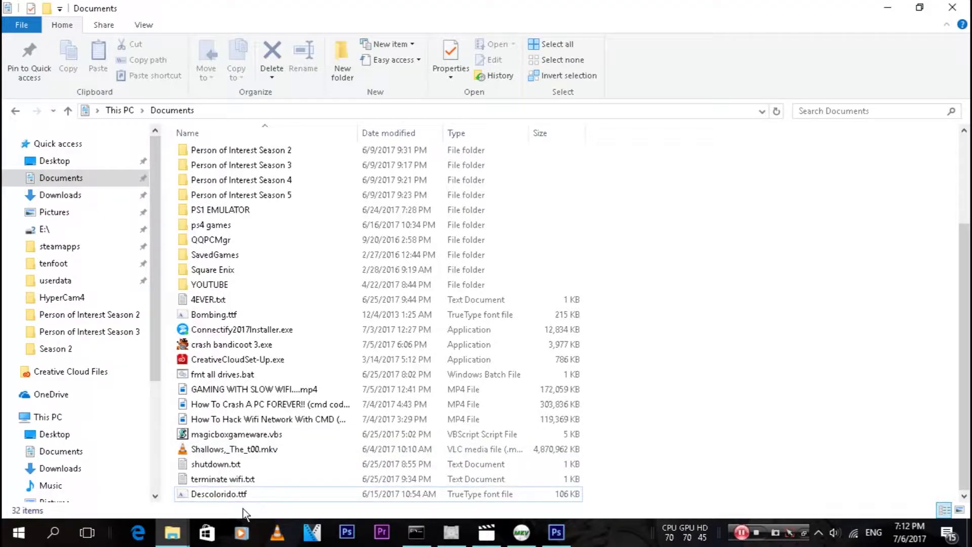
double_click(232, 498)
right_click(233, 497)
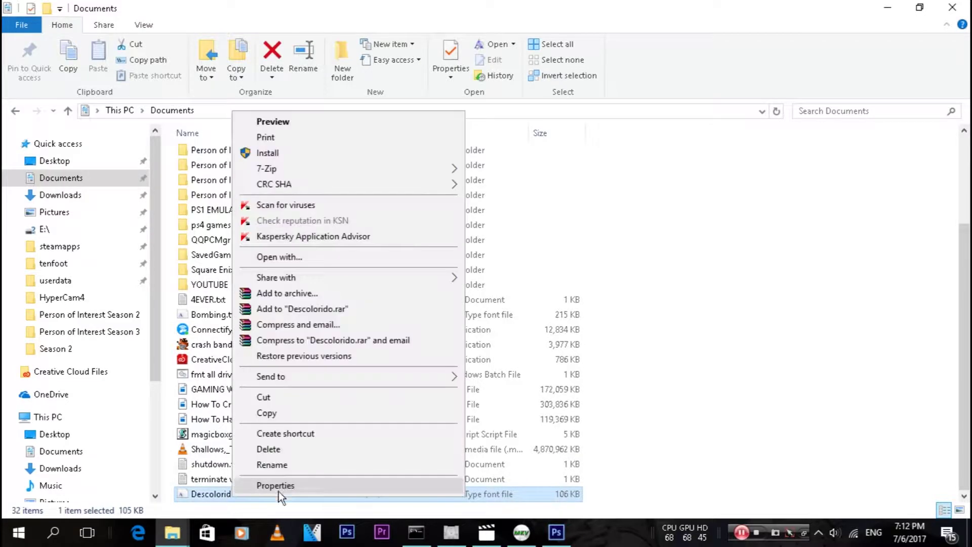
click(279, 466)
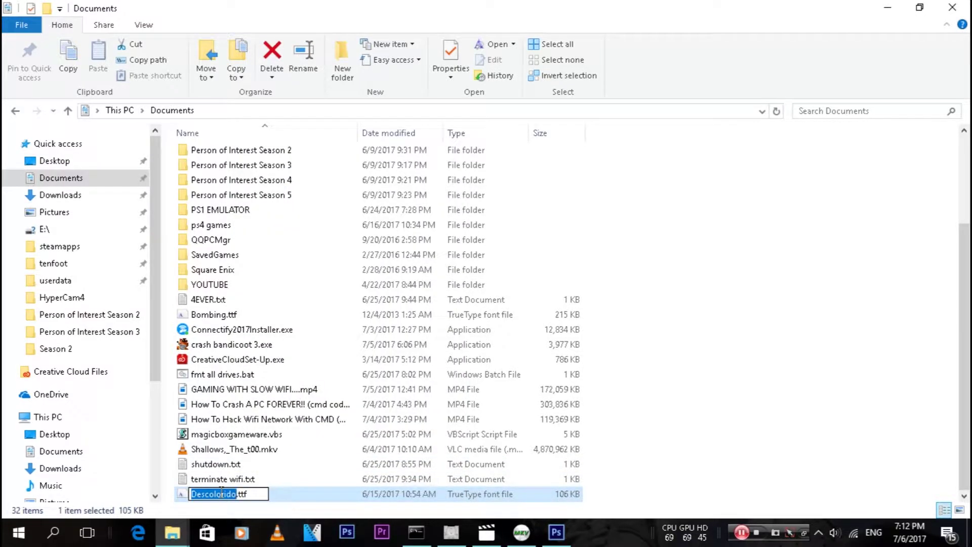
right_click(224, 495)
click(267, 340)
click(922, 360)
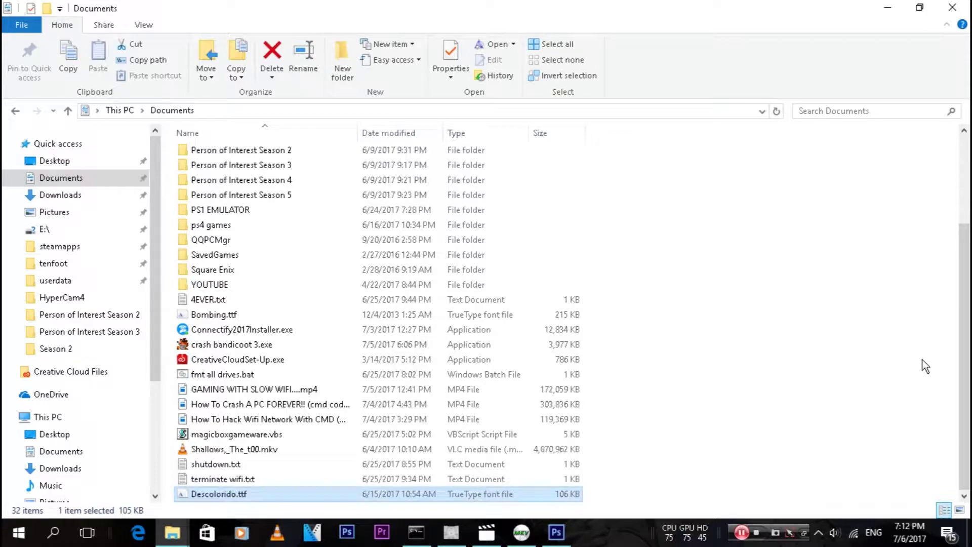
Back in Photoshop, select the whole MONkey FiLMS title and browse the font list.
click(556, 532)
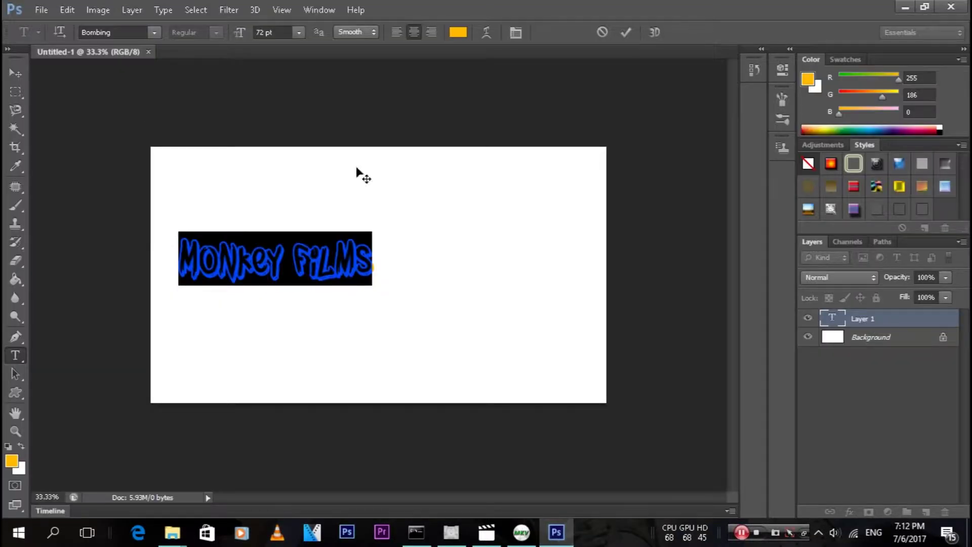
click(328, 271)
drag(376, 261, 117, 283)
click(154, 33)
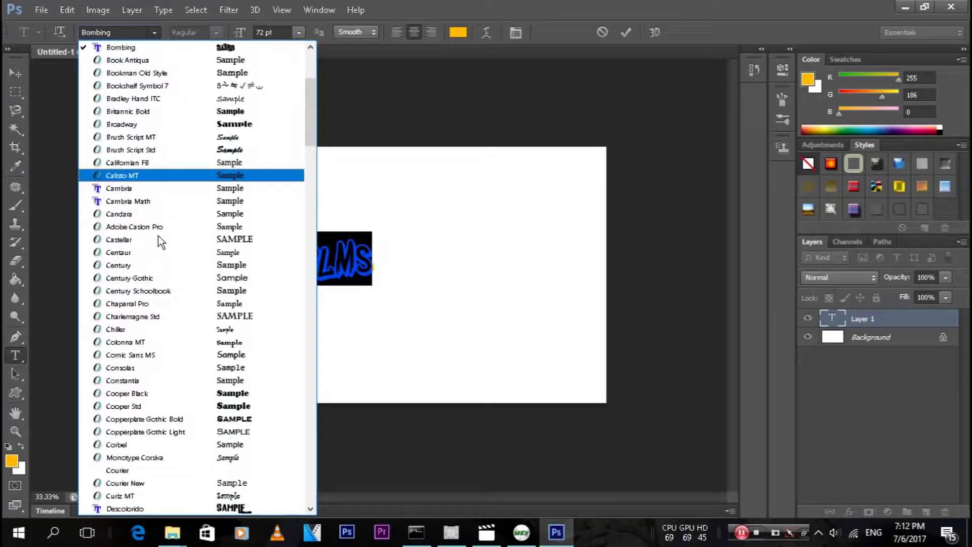
drag(306, 84, 287, 1)
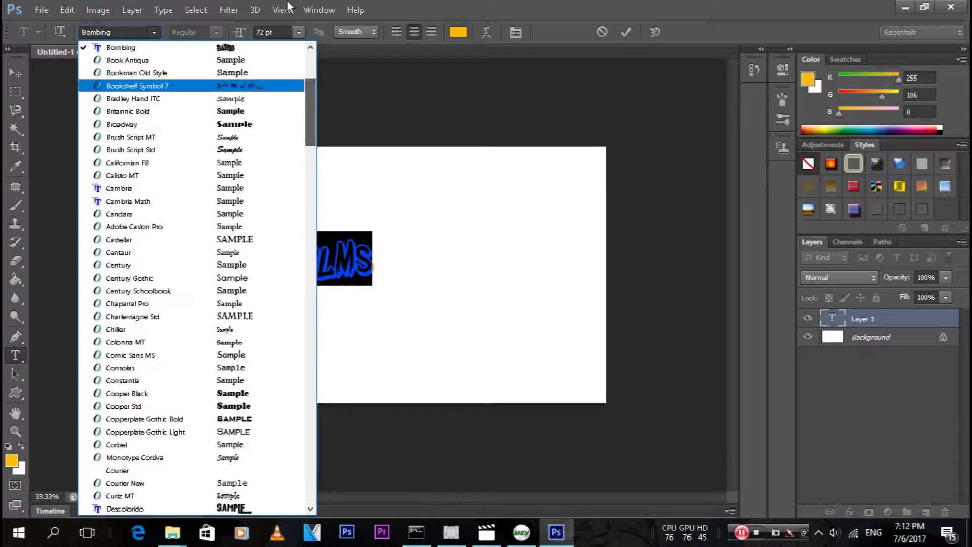
click(117, 29)
Paste 'Descolorido' into the font family field, apply it, and commit the text.
drag(114, 32, 64, 32)
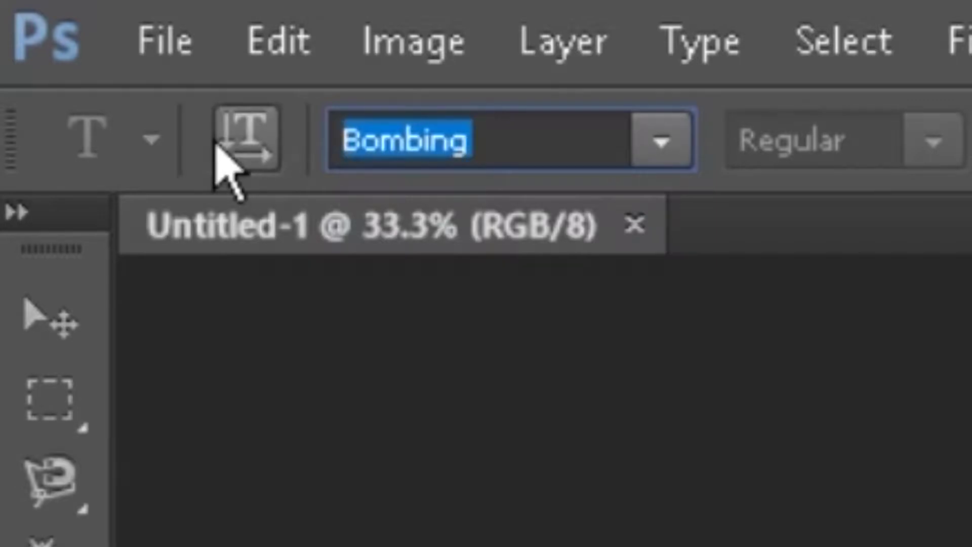
key(ctrl+v)
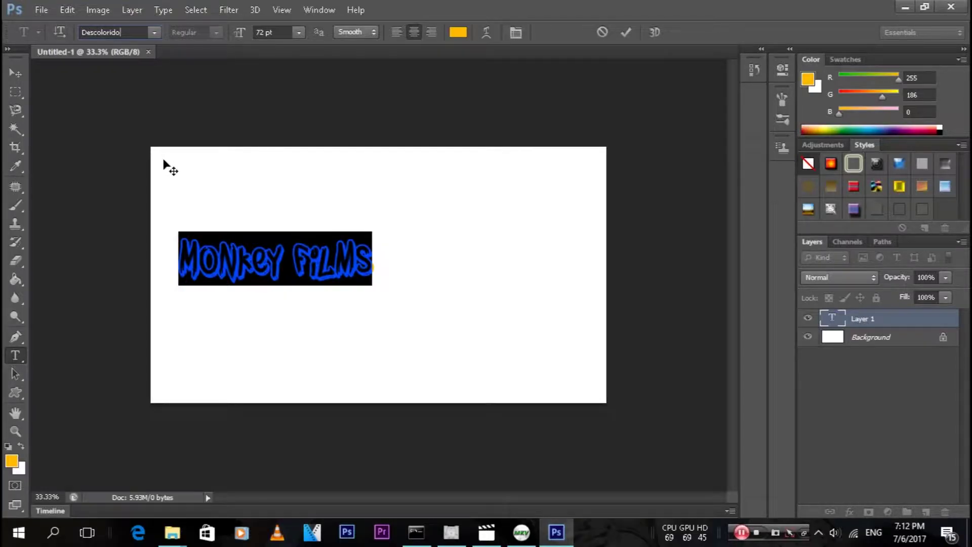
key(Return)
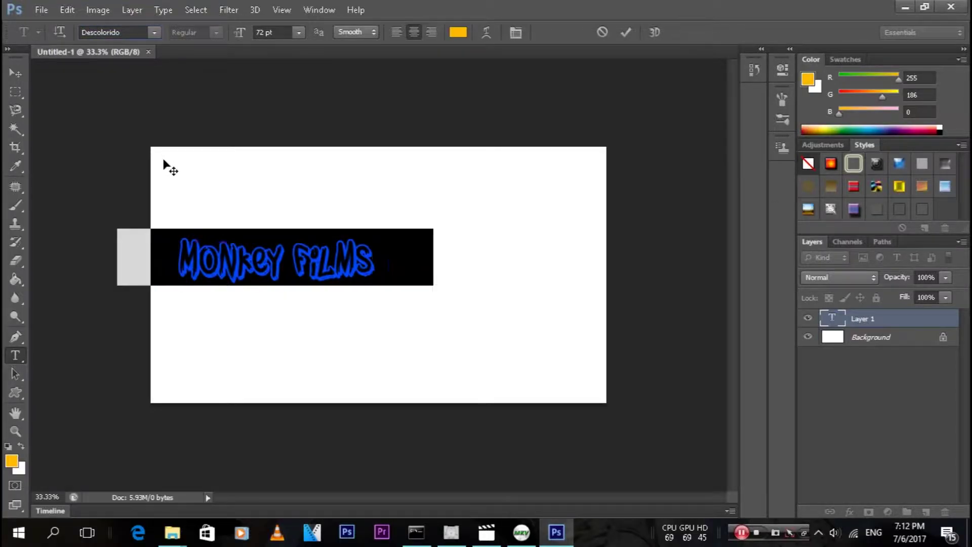
click(416, 273)
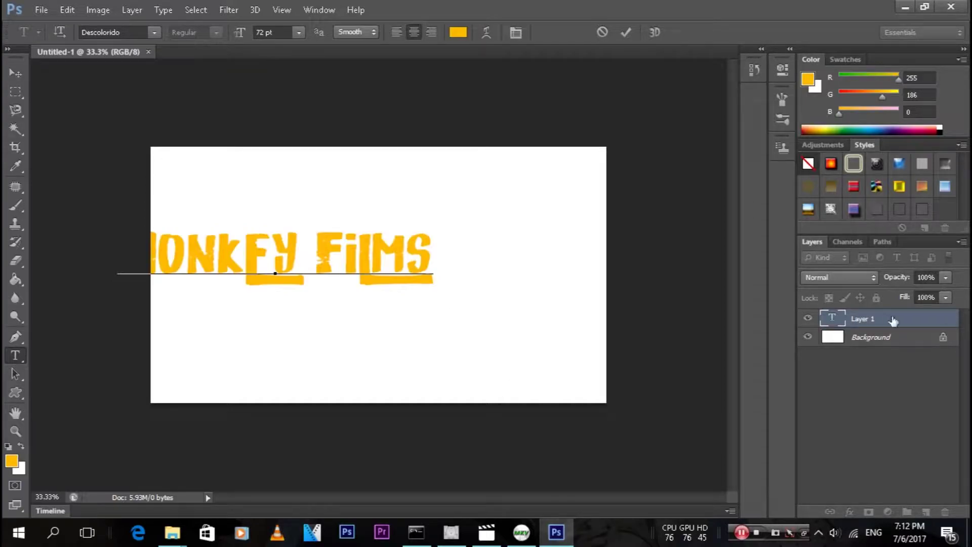
click(626, 32)
Free Transform the title to 121.69% width and 112.52% height, centred on the canvas.
click(67, 10)
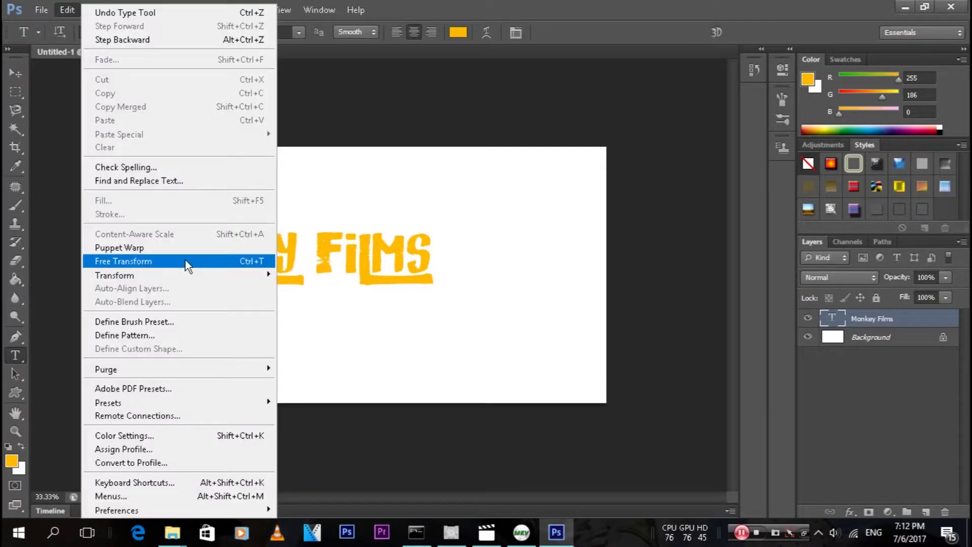
click(184, 262)
drag(332, 268, 427, 266)
drag(530, 286, 600, 282)
drag(538, 259, 503, 282)
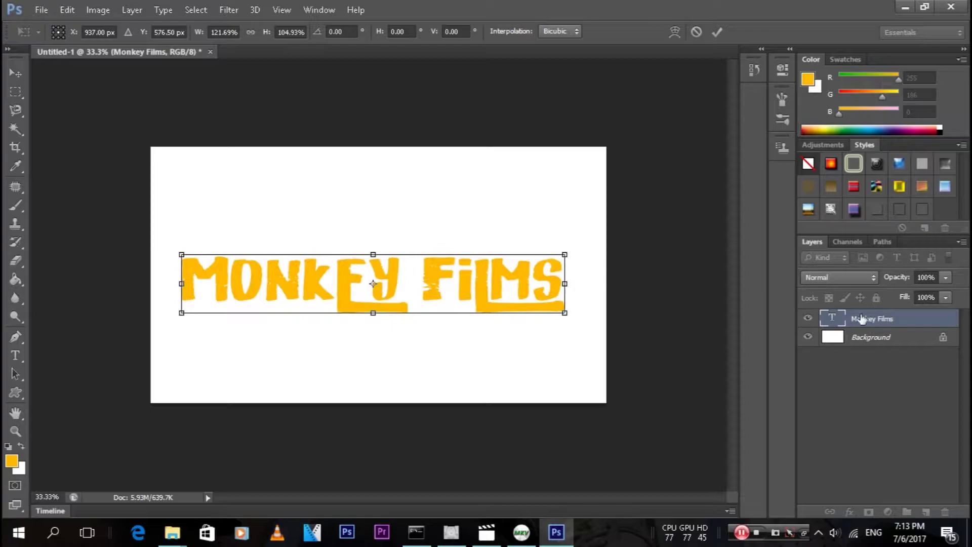
drag(373, 255, 374, 250)
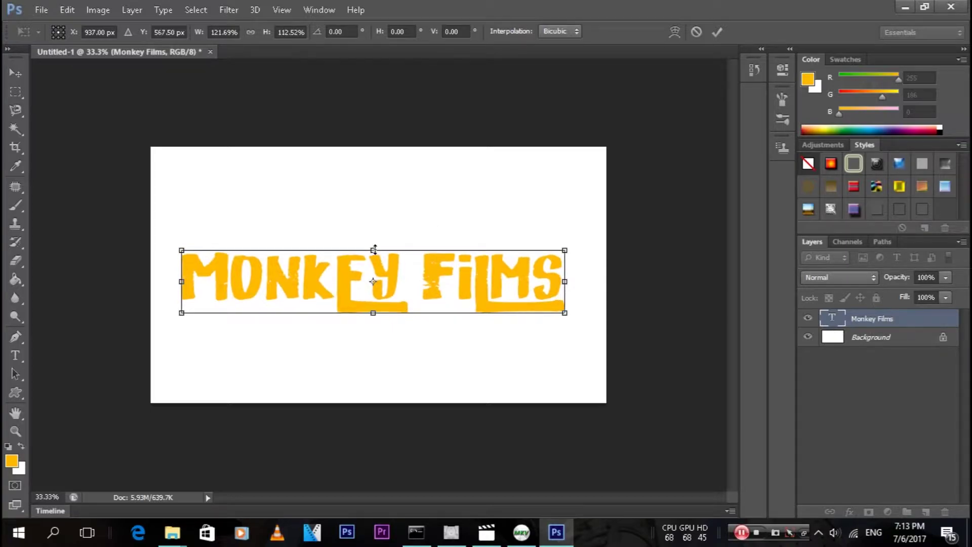
click(717, 32)
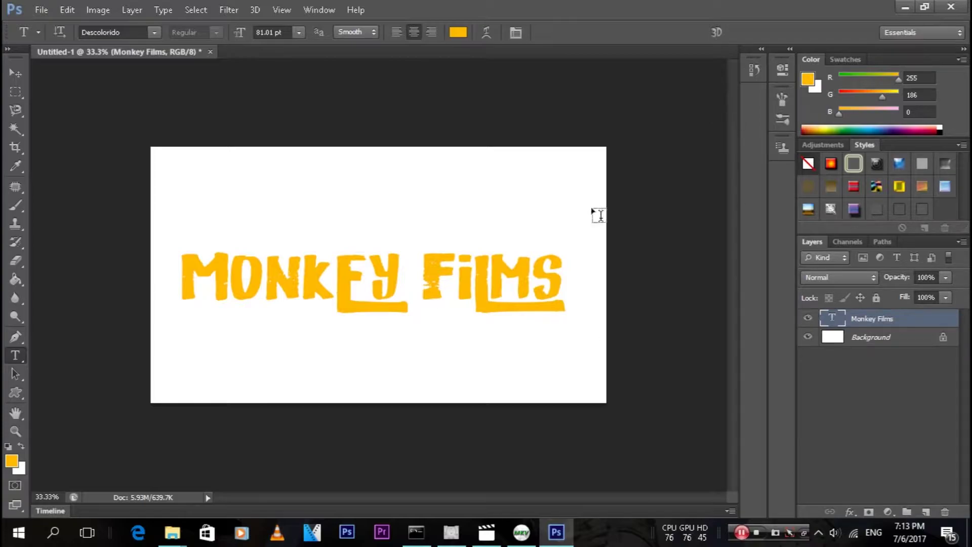
Start a text entry beside FiLMS and commit it empty.
click(567, 273)
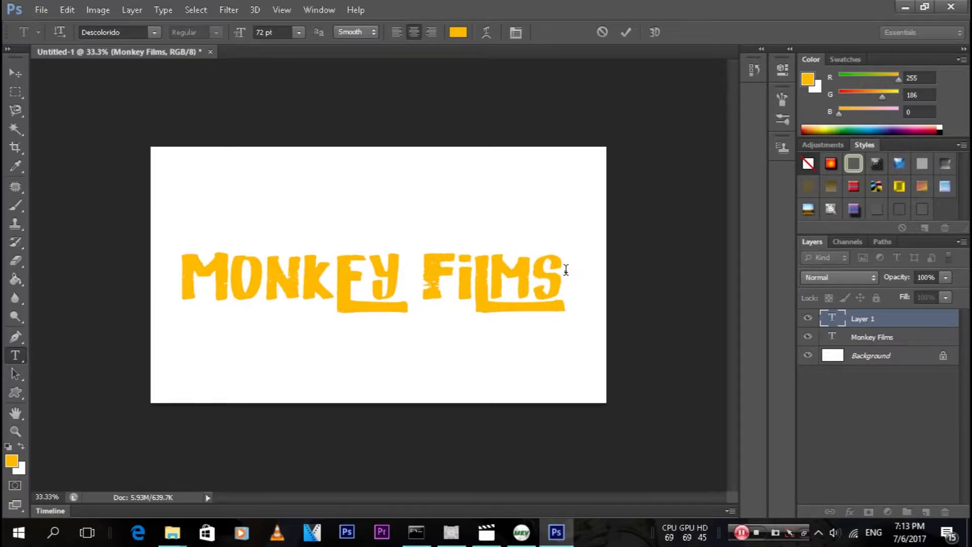
click(624, 33)
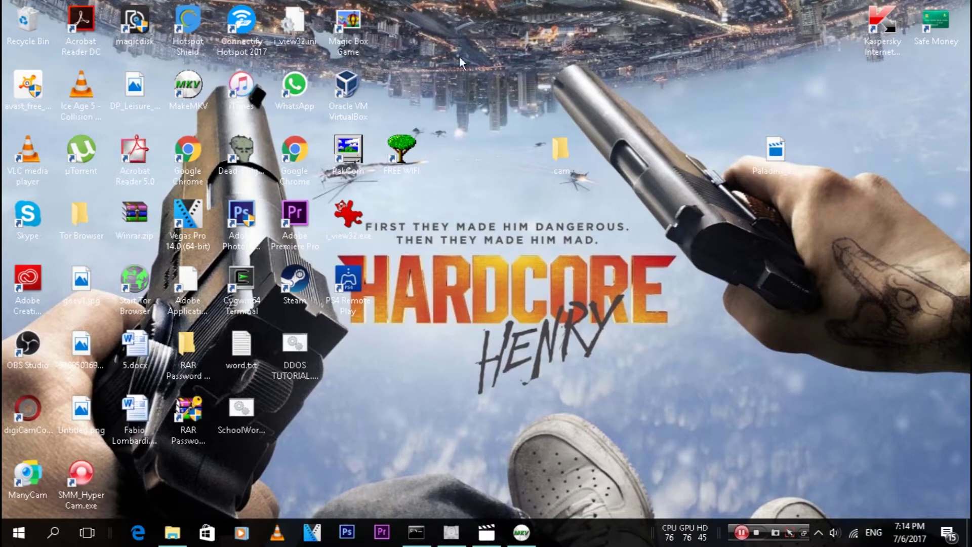
drag(459, 47, 768, 217)
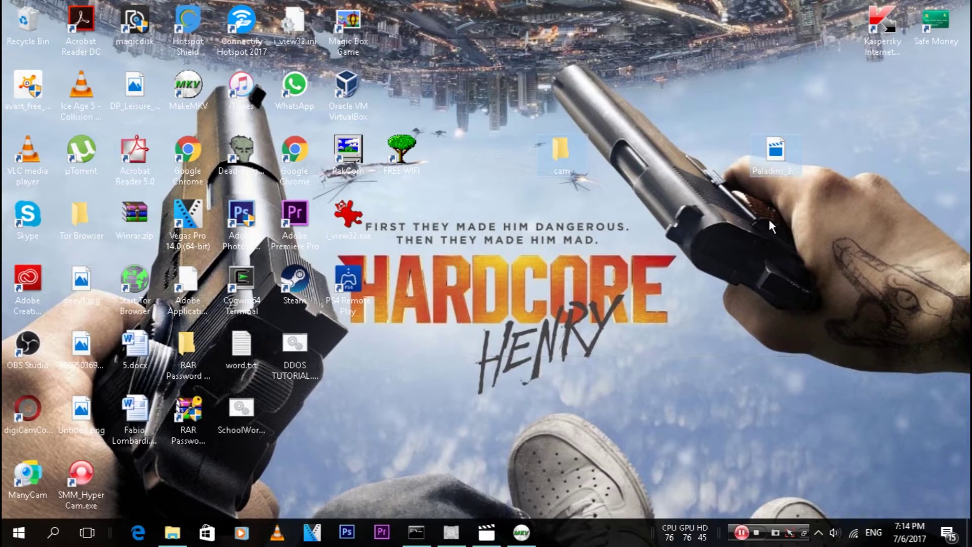
click(886, 340)
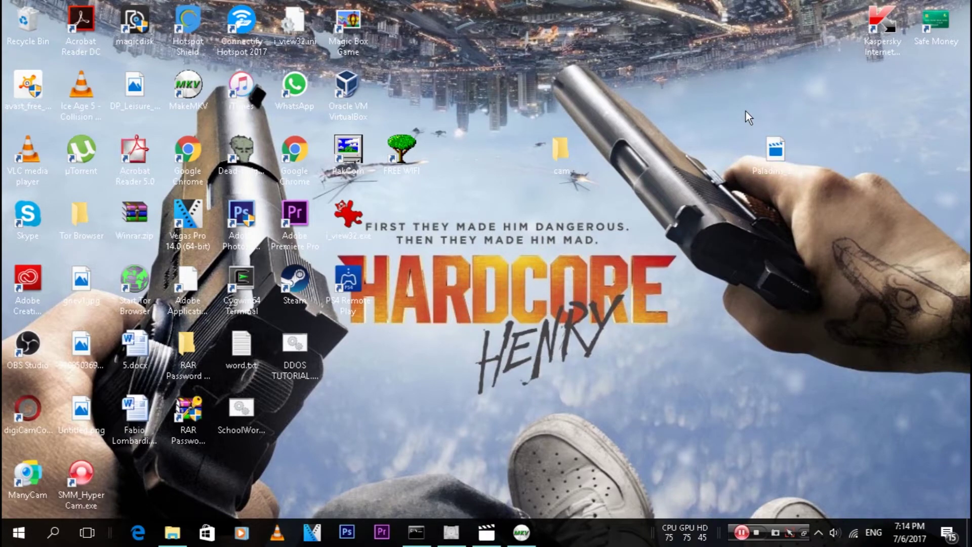